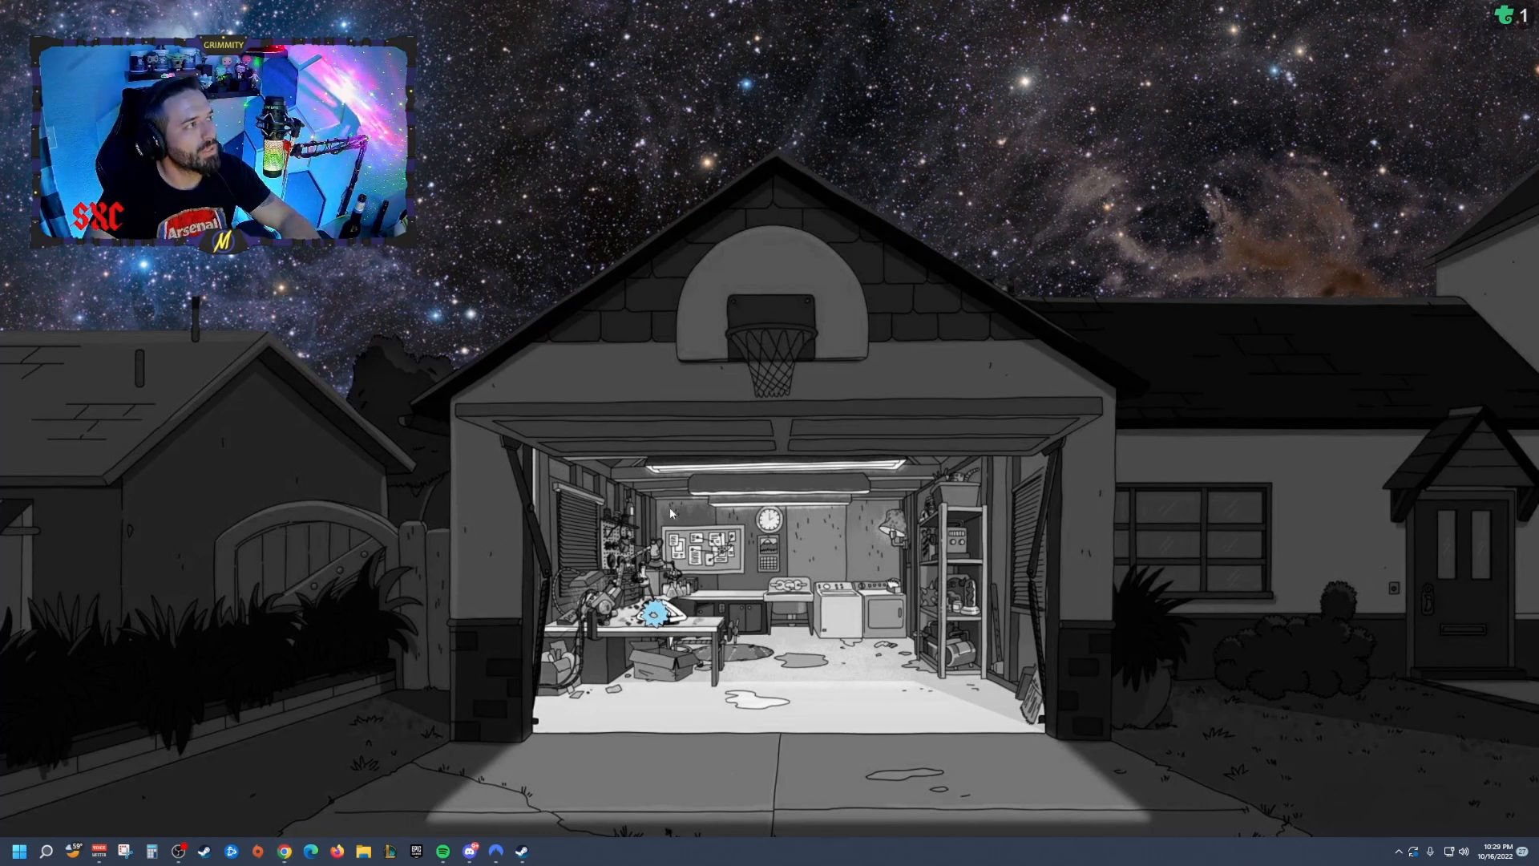
Step: Open VoiceMeeter Banana and reposition its window on the desktop
click(99, 852)
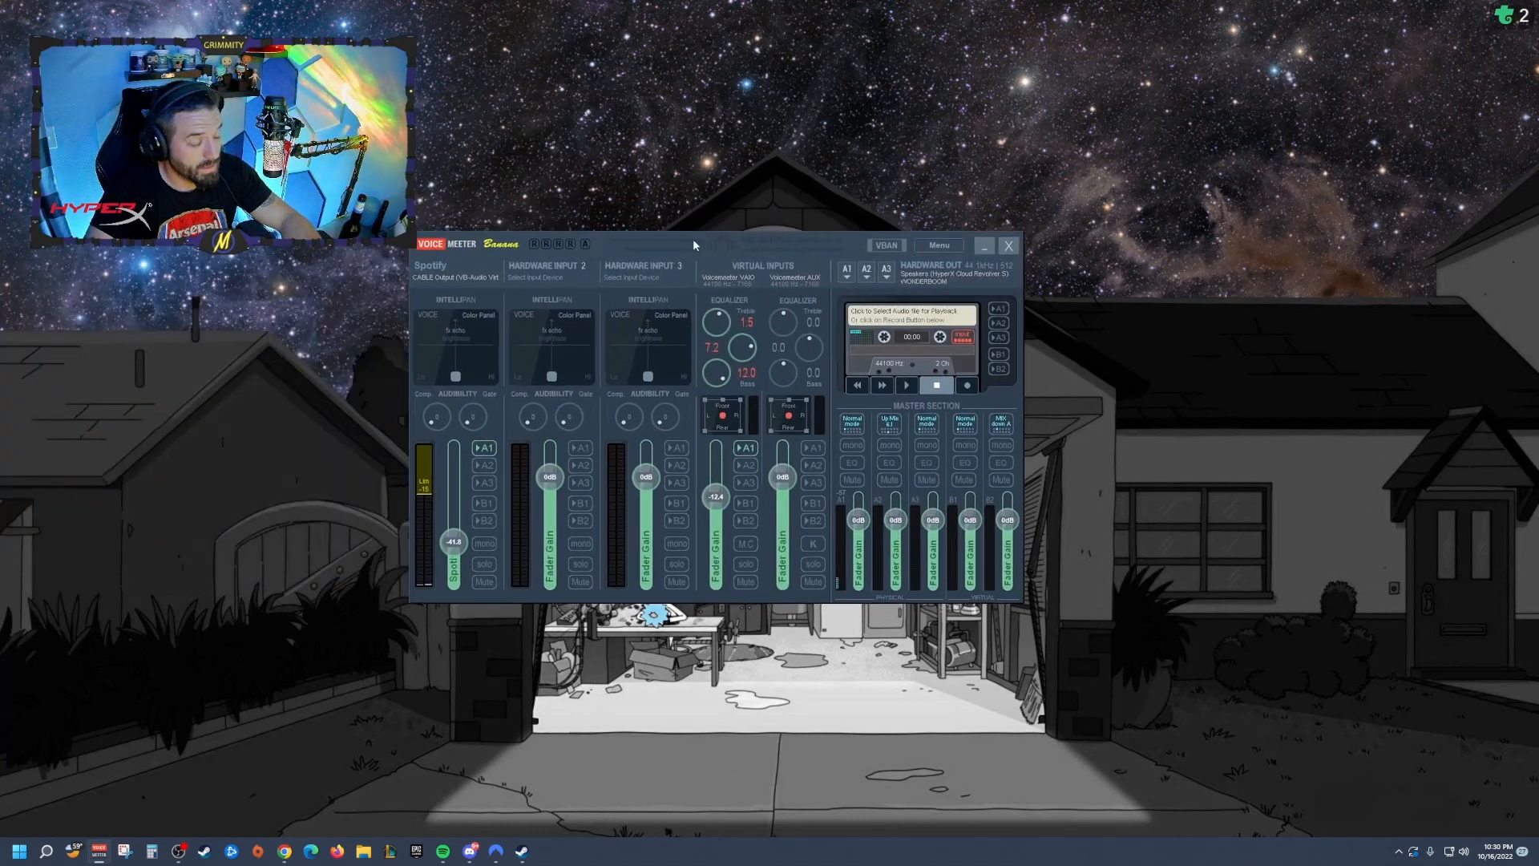
drag(693, 239, 719, 245)
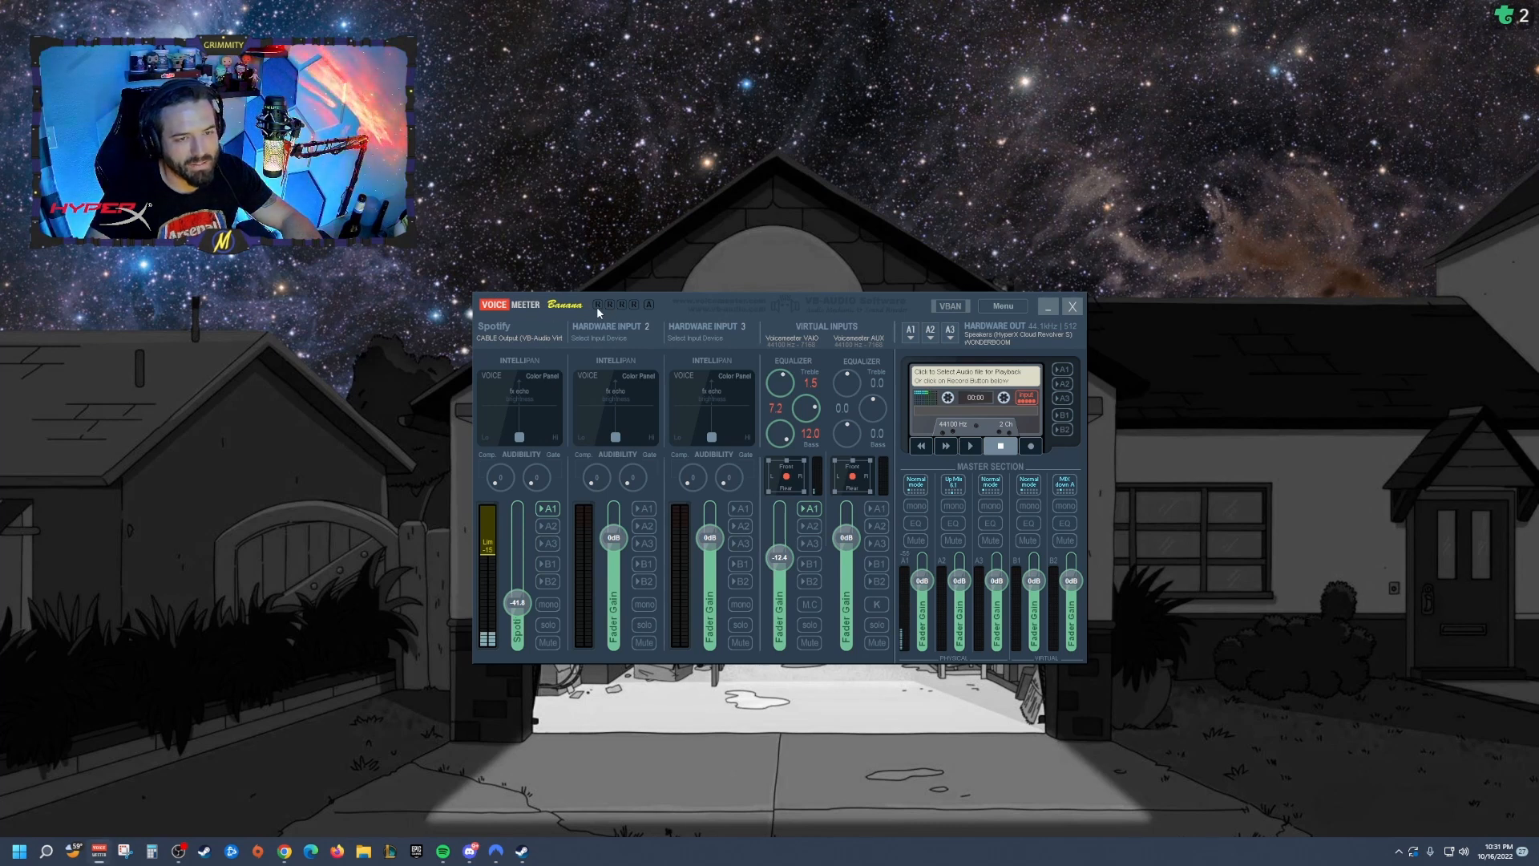
drag(596, 308, 599, 305)
drag(801, 297, 742, 275)
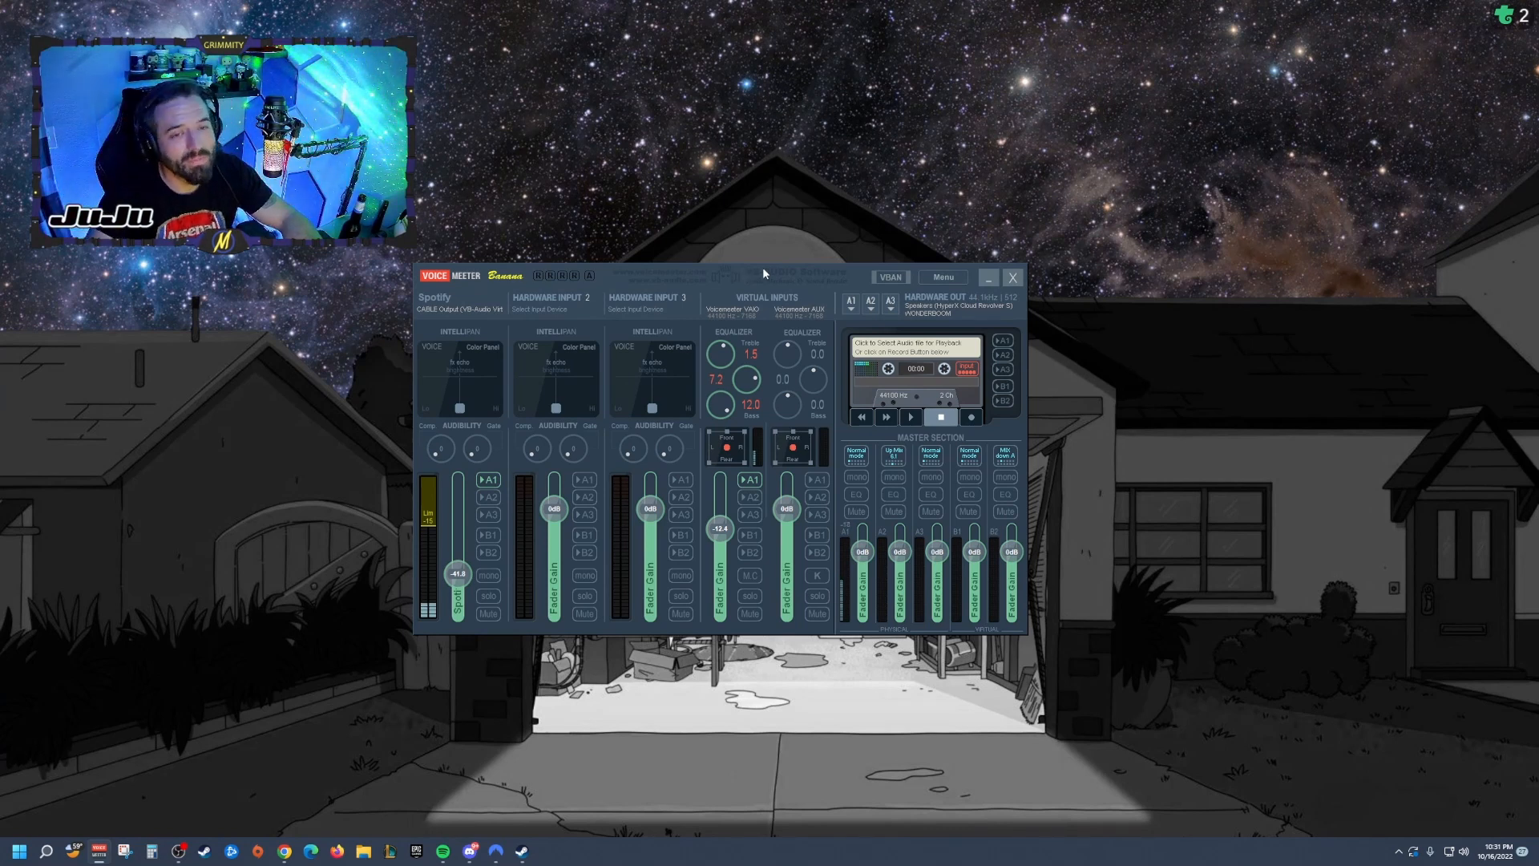
Step: Open the Windows volume mixer from the sound icon's menu
click(1465, 853)
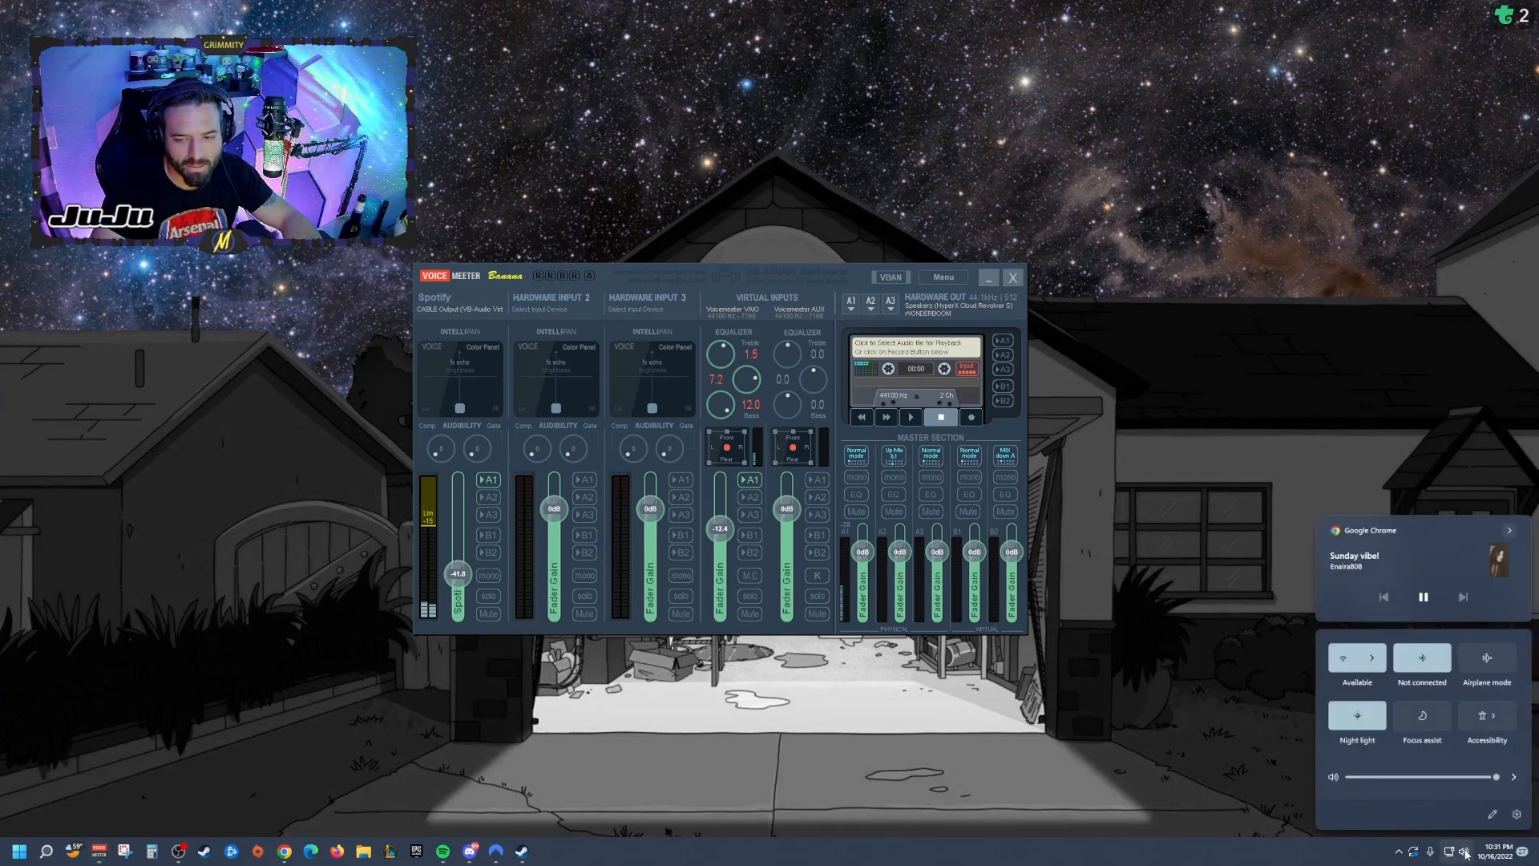
right_click(1464, 853)
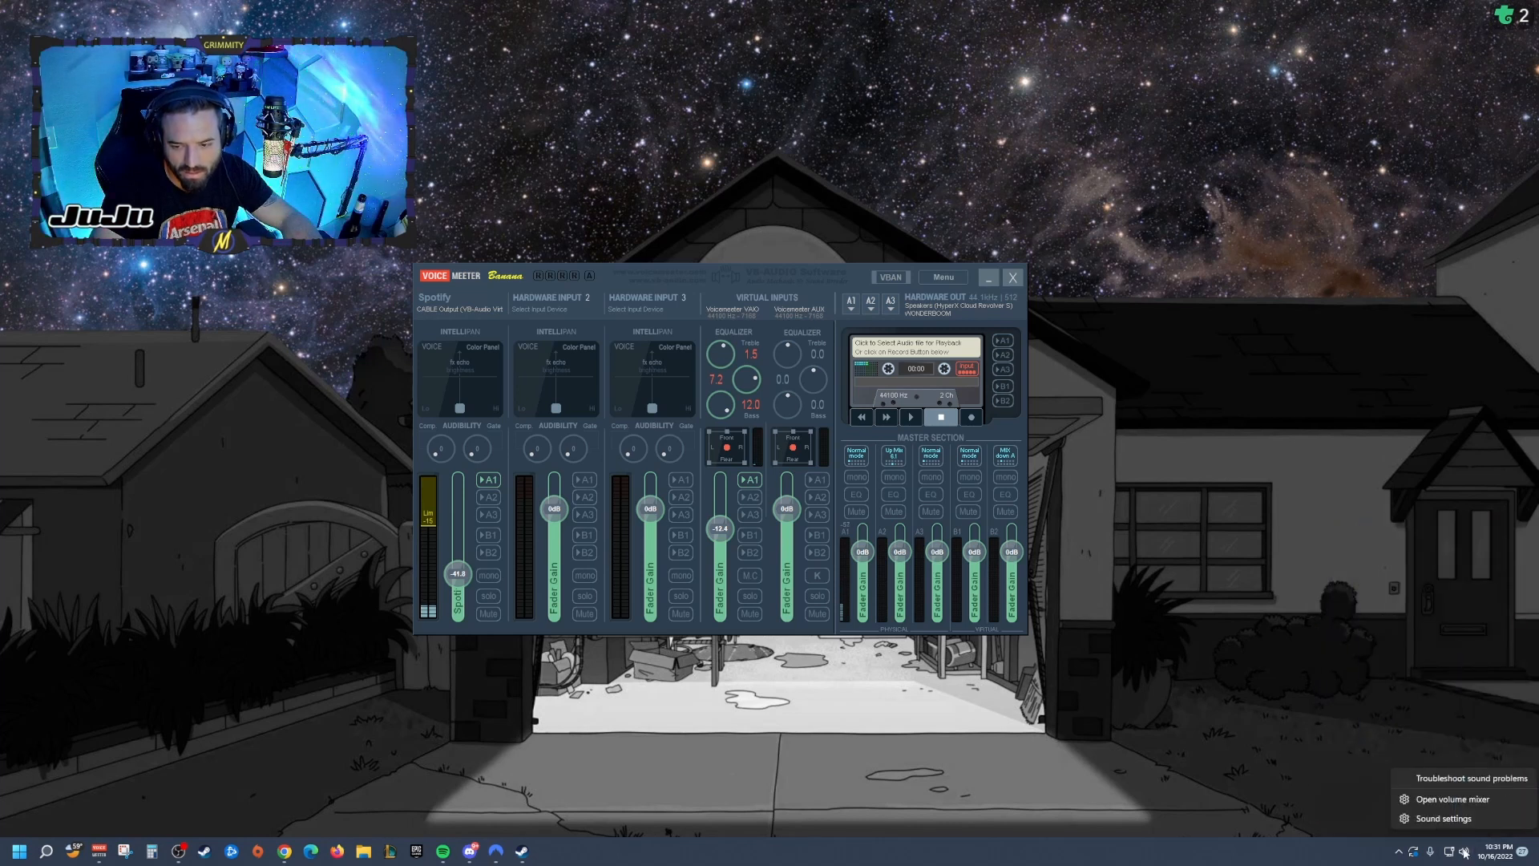
click(1454, 799)
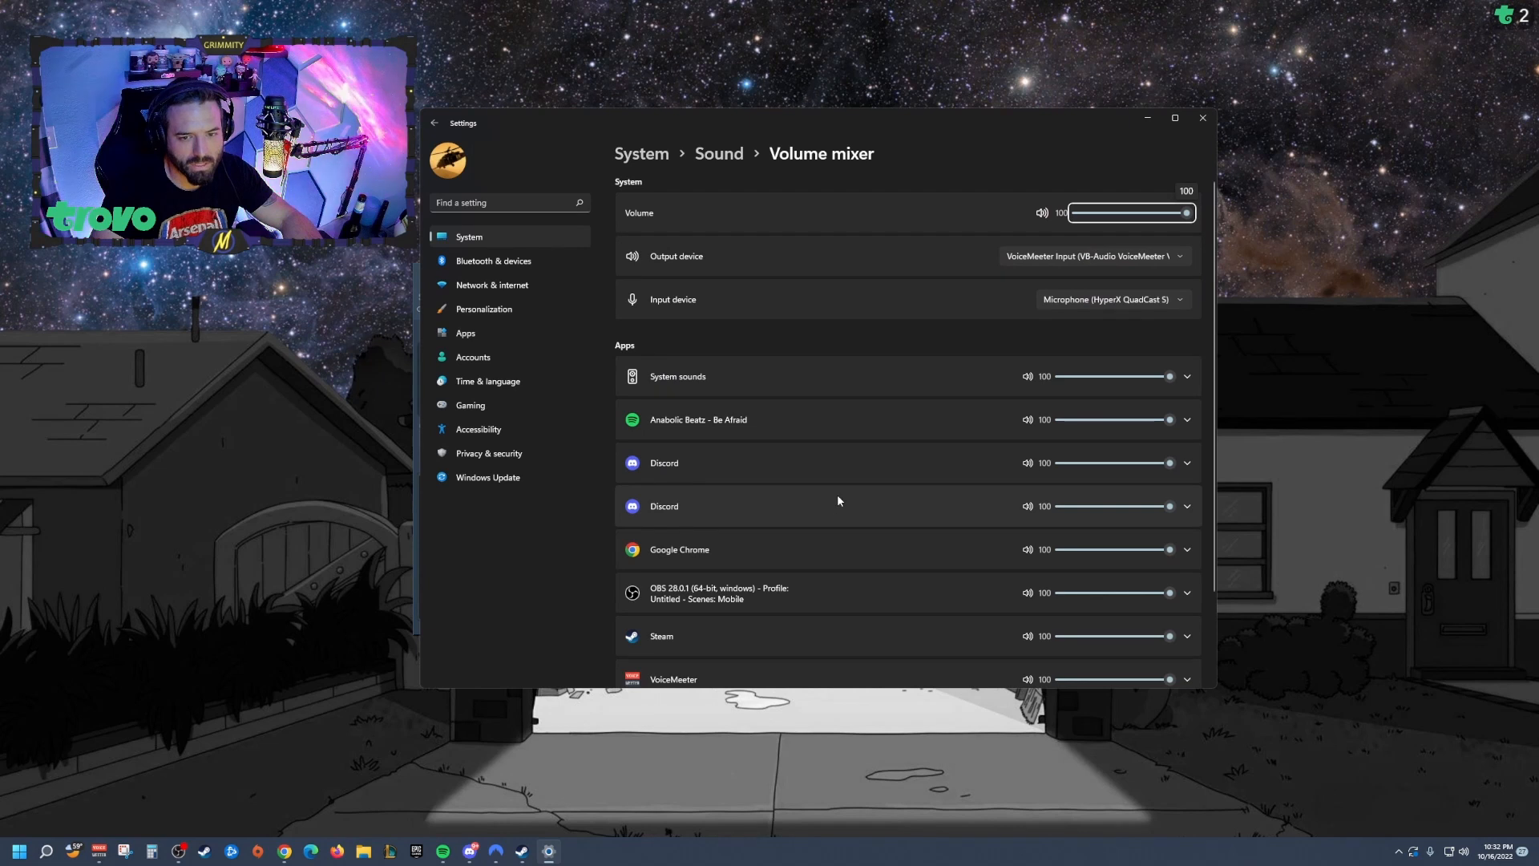
Step: Set the system output device to VoiceMeeter Input (VB-Audio VoiceMeeter VAIO)
click(764, 457)
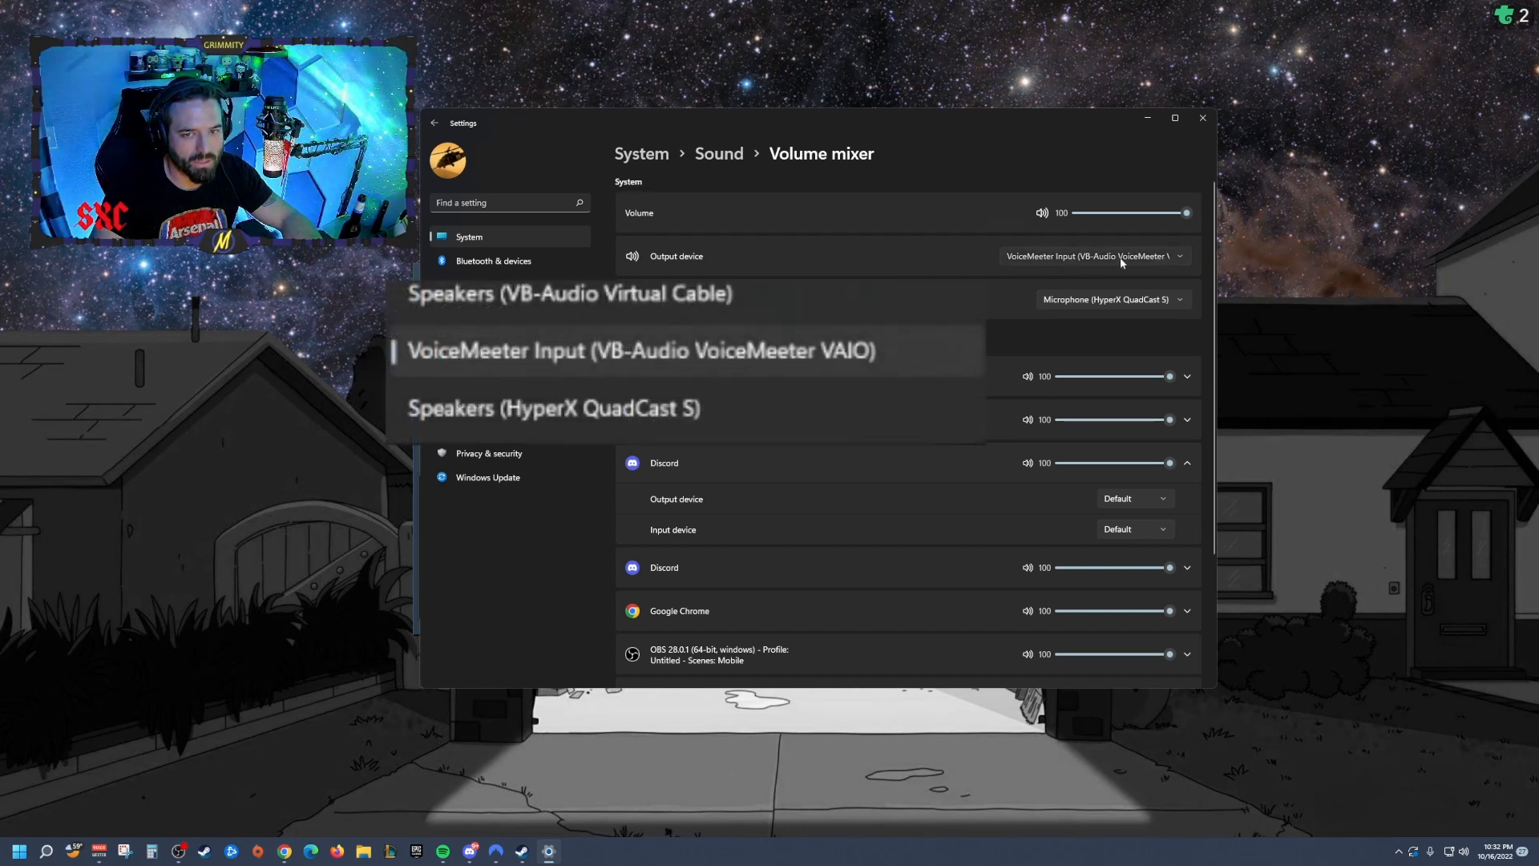
click(1145, 257)
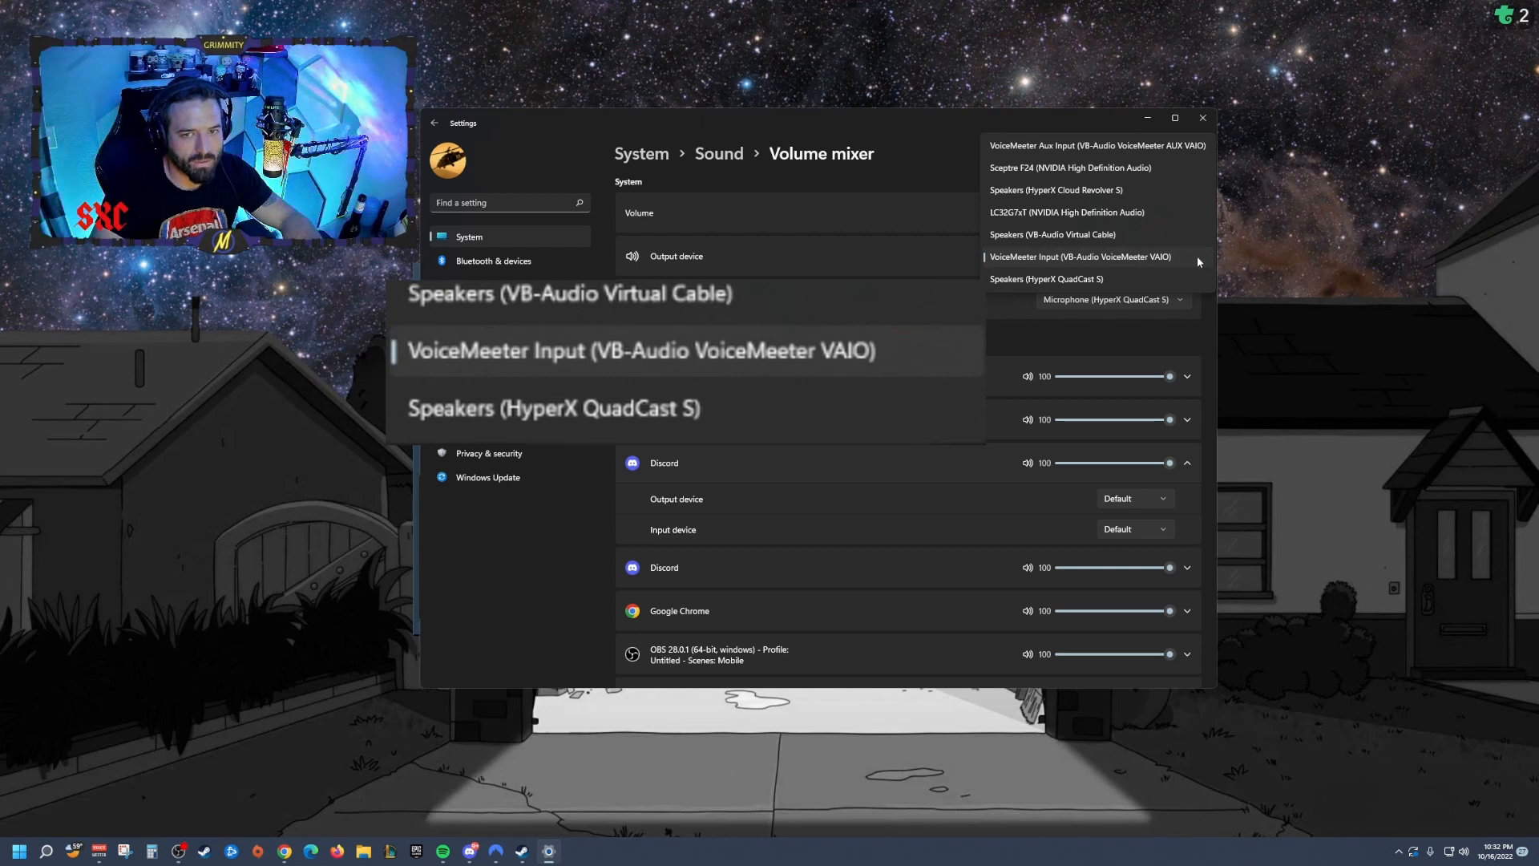
click(1054, 258)
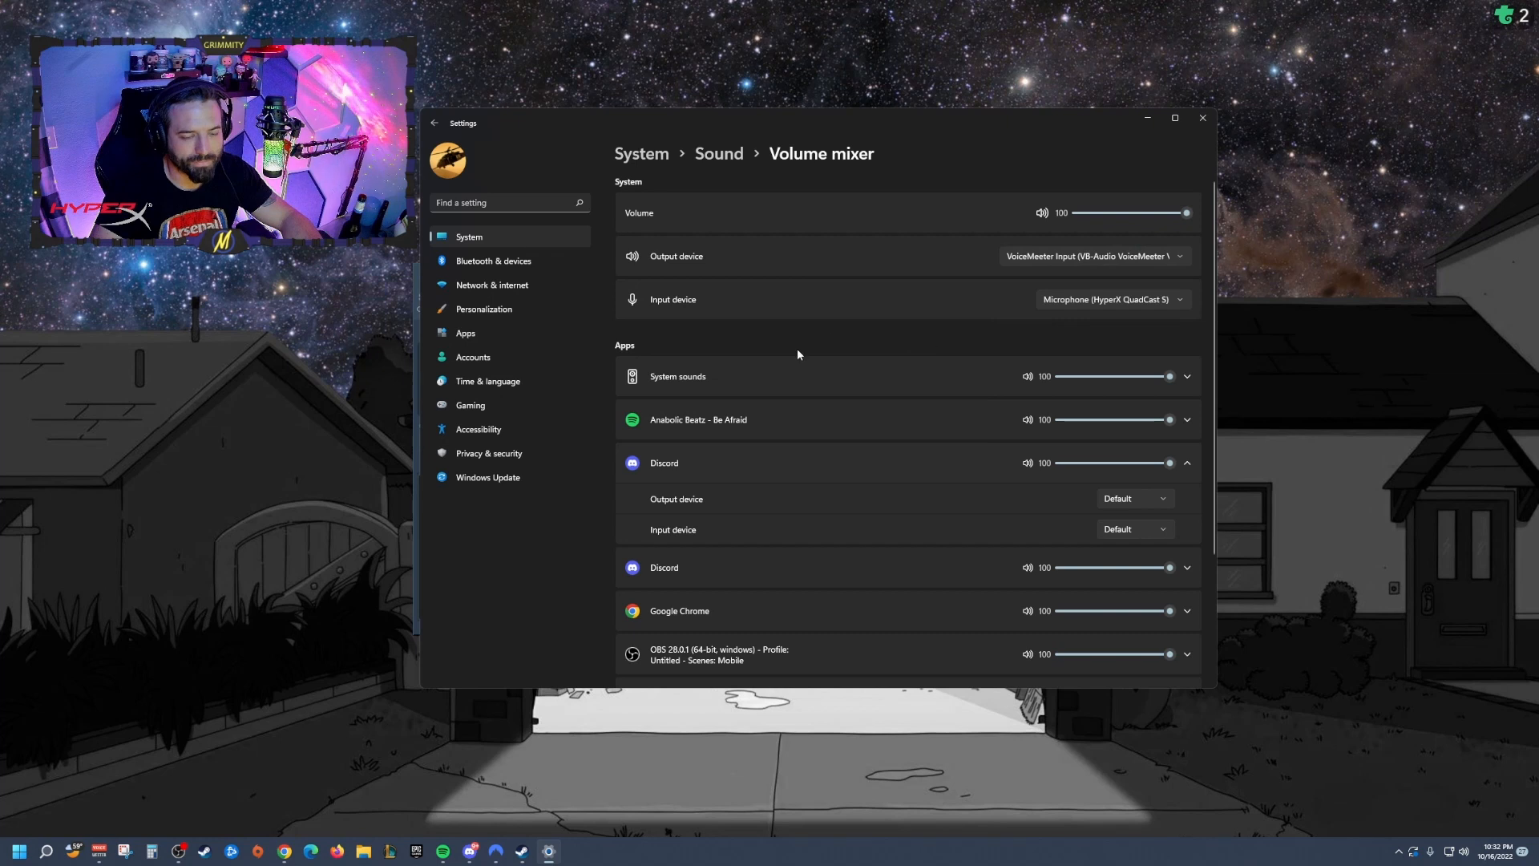
Step: Scroll the app list and expand the Spotify entry to check its output device, then minimize Settings
scroll(802, 337, down, 3)
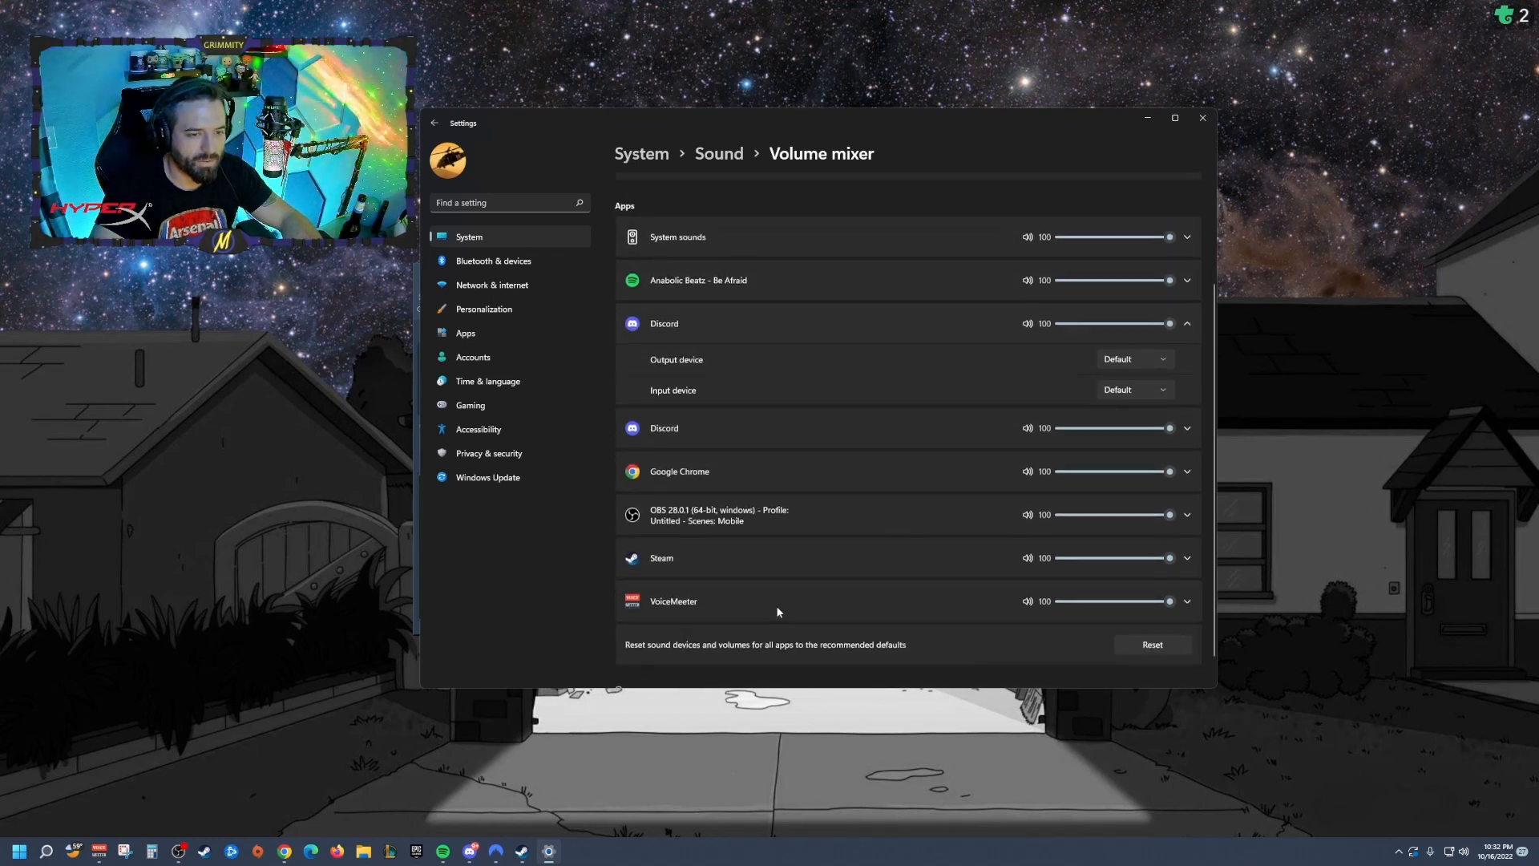
scroll(748, 292, up, 2)
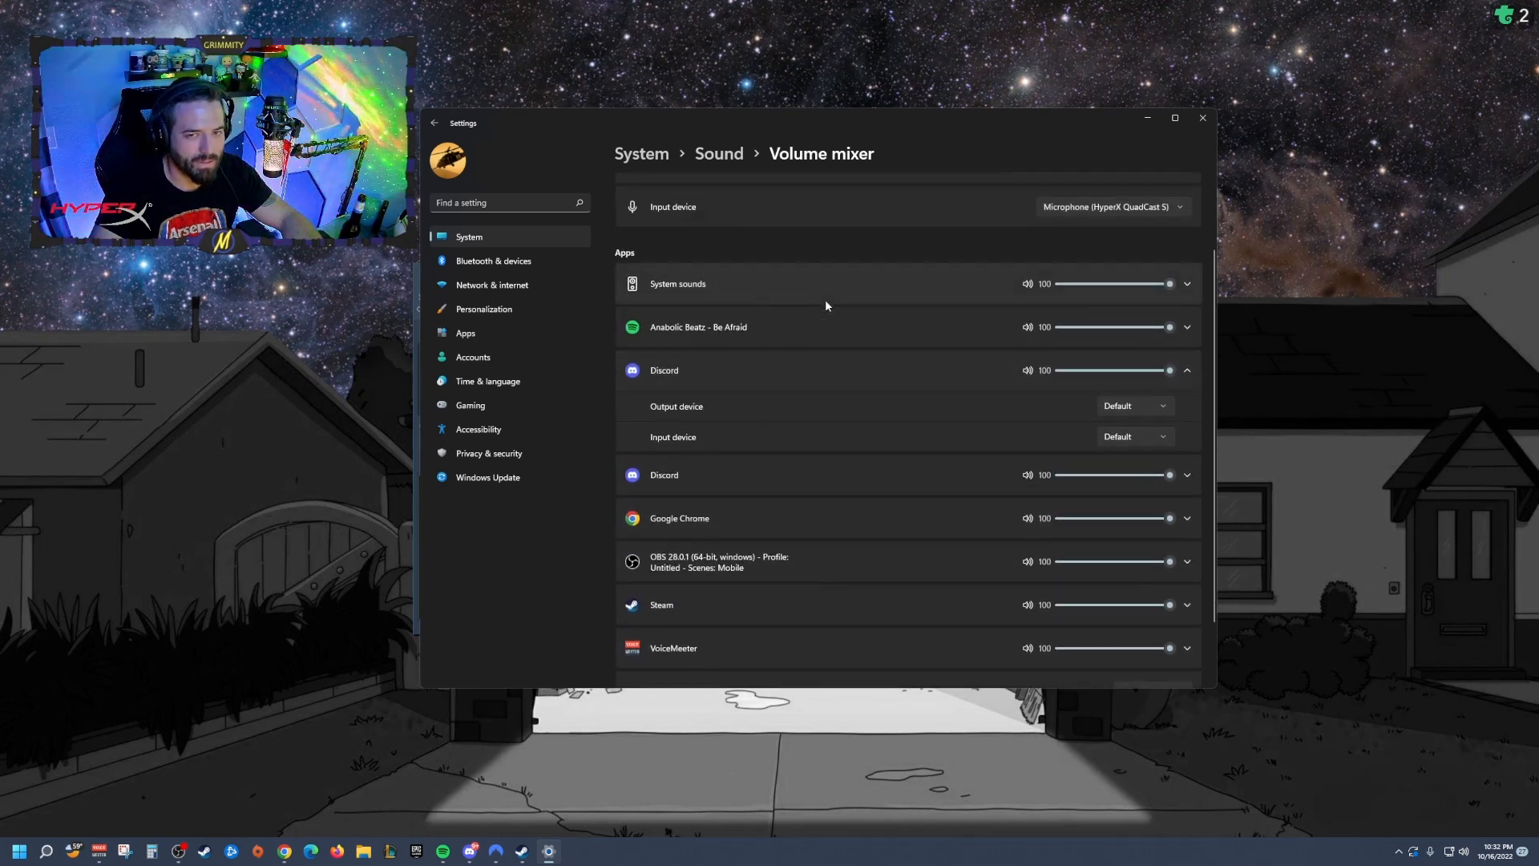
click(777, 330)
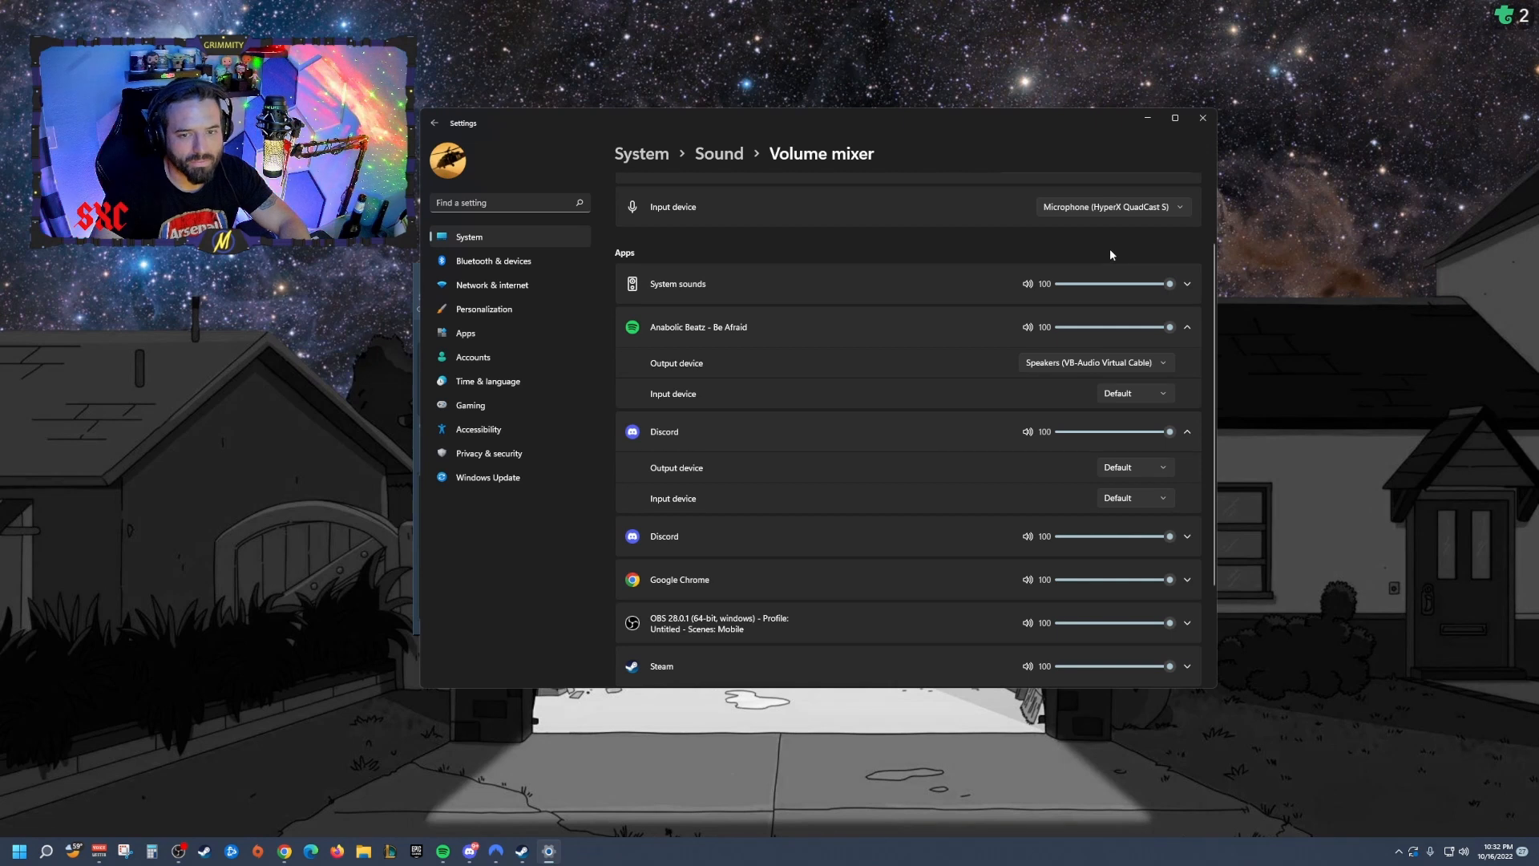
click(1147, 117)
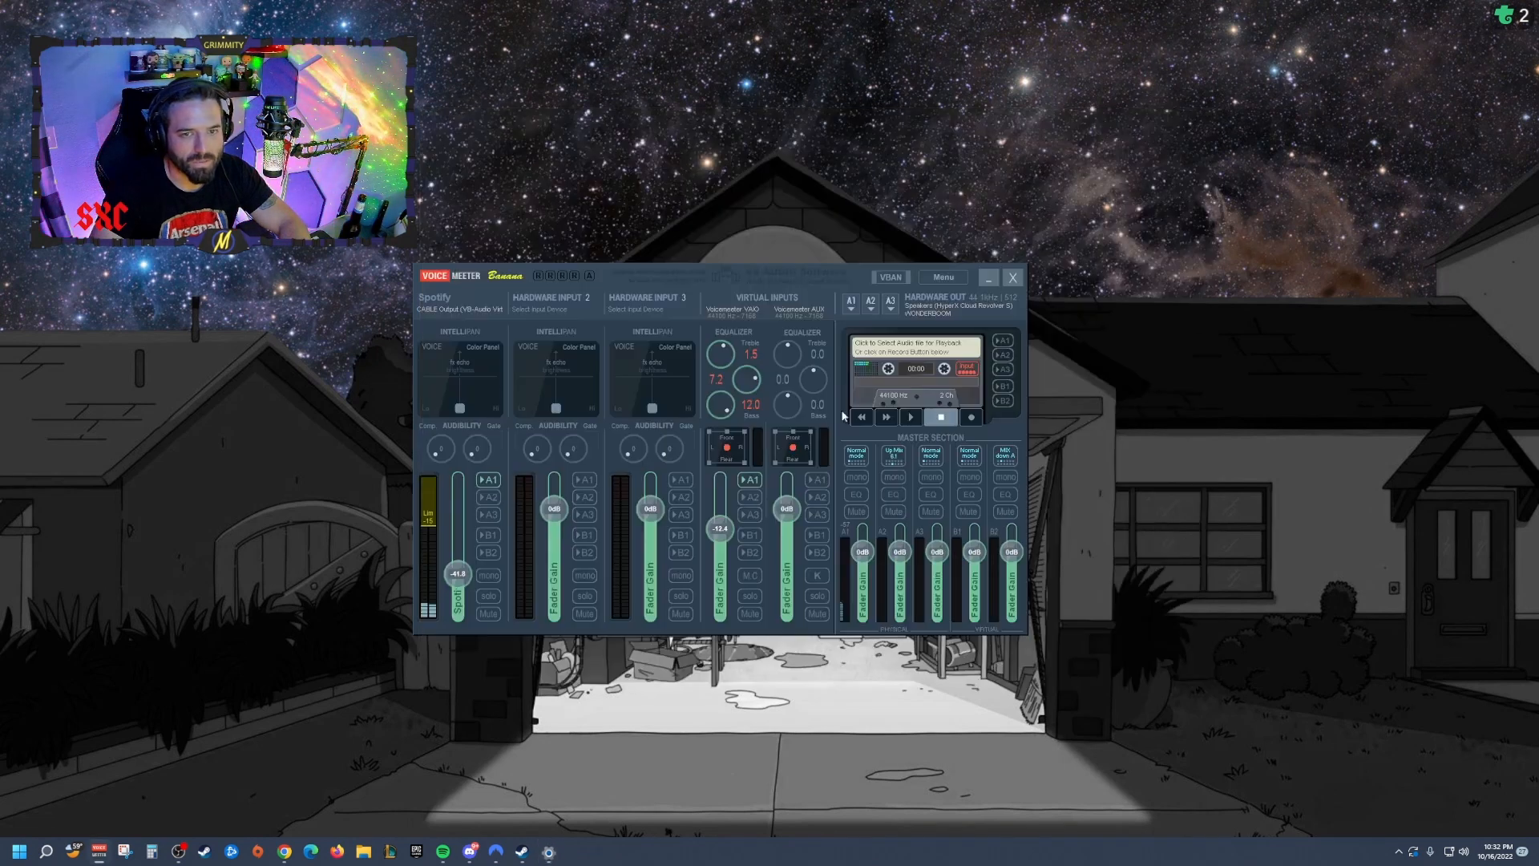
Step: Inspect the device lists for the A1 and A2 hardware outputs without changing them
click(854, 303)
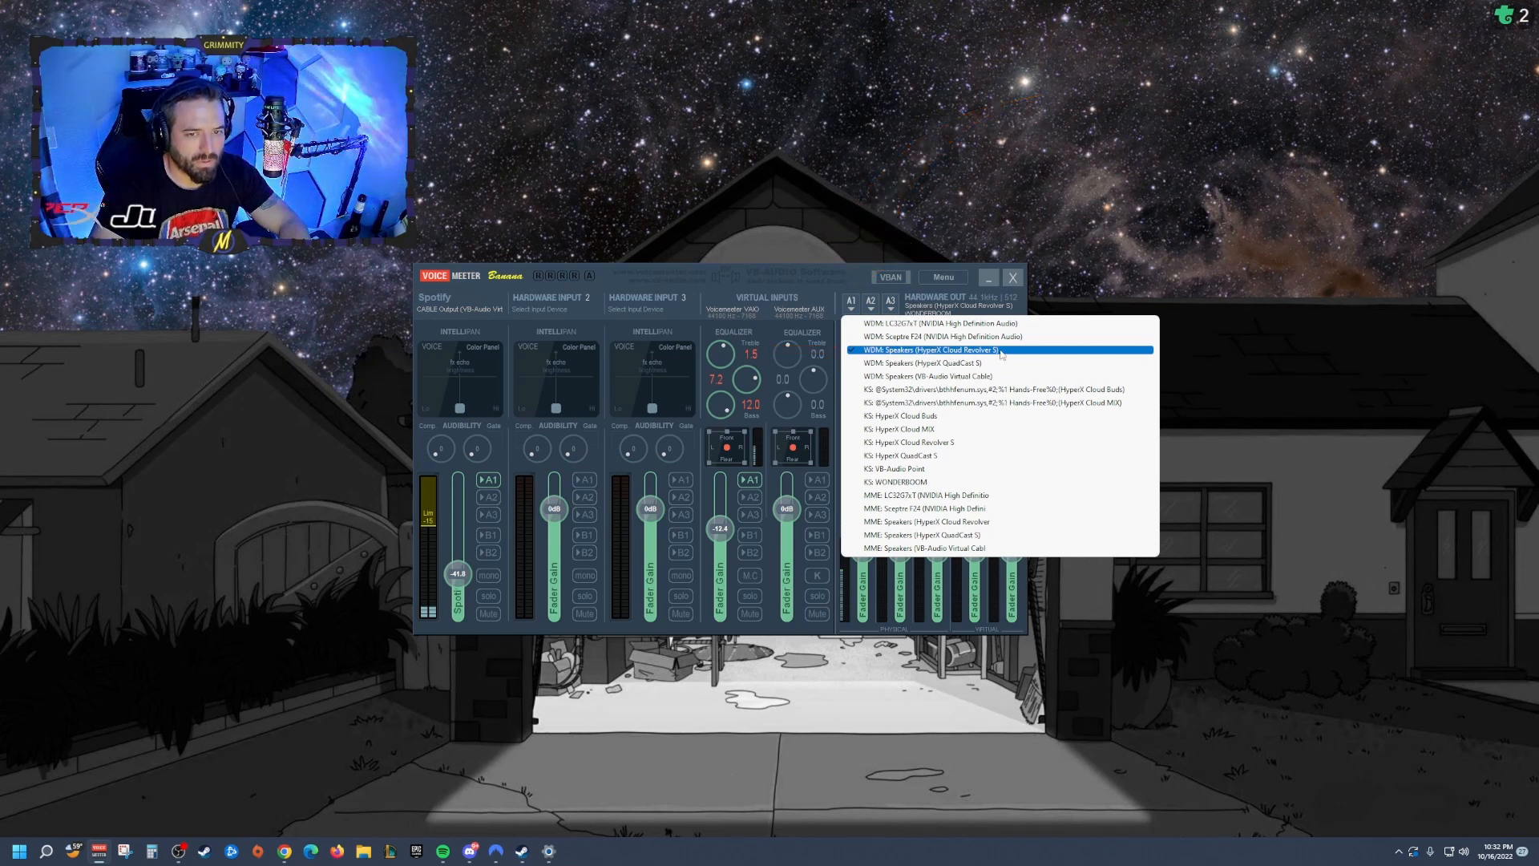
click(868, 302)
click(869, 301)
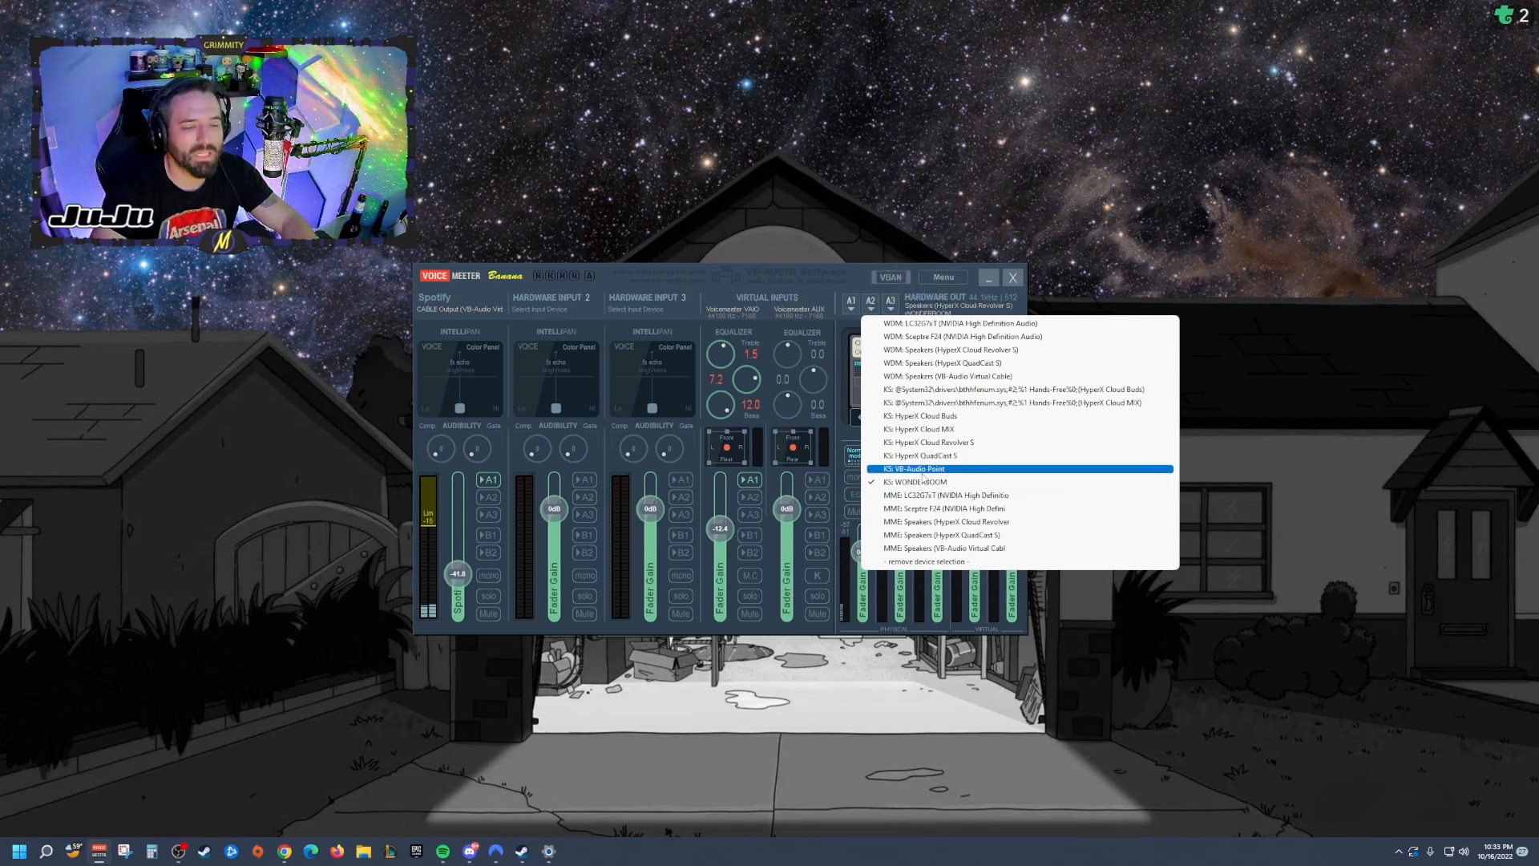
click(844, 276)
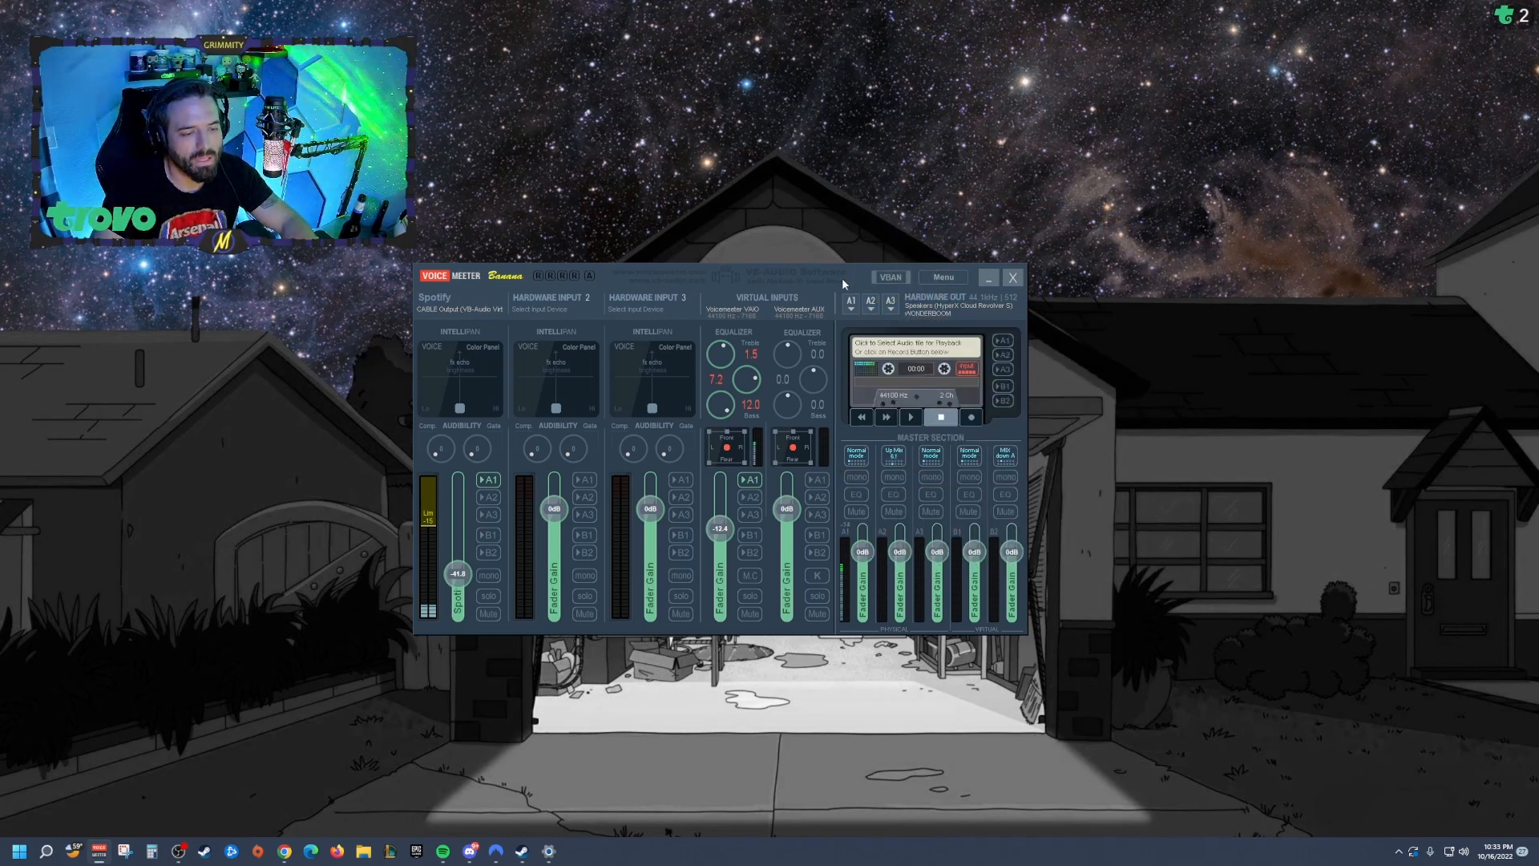
Step: Open the Spotify strip's input device list and toggle its A1 output off and back on
click(449, 312)
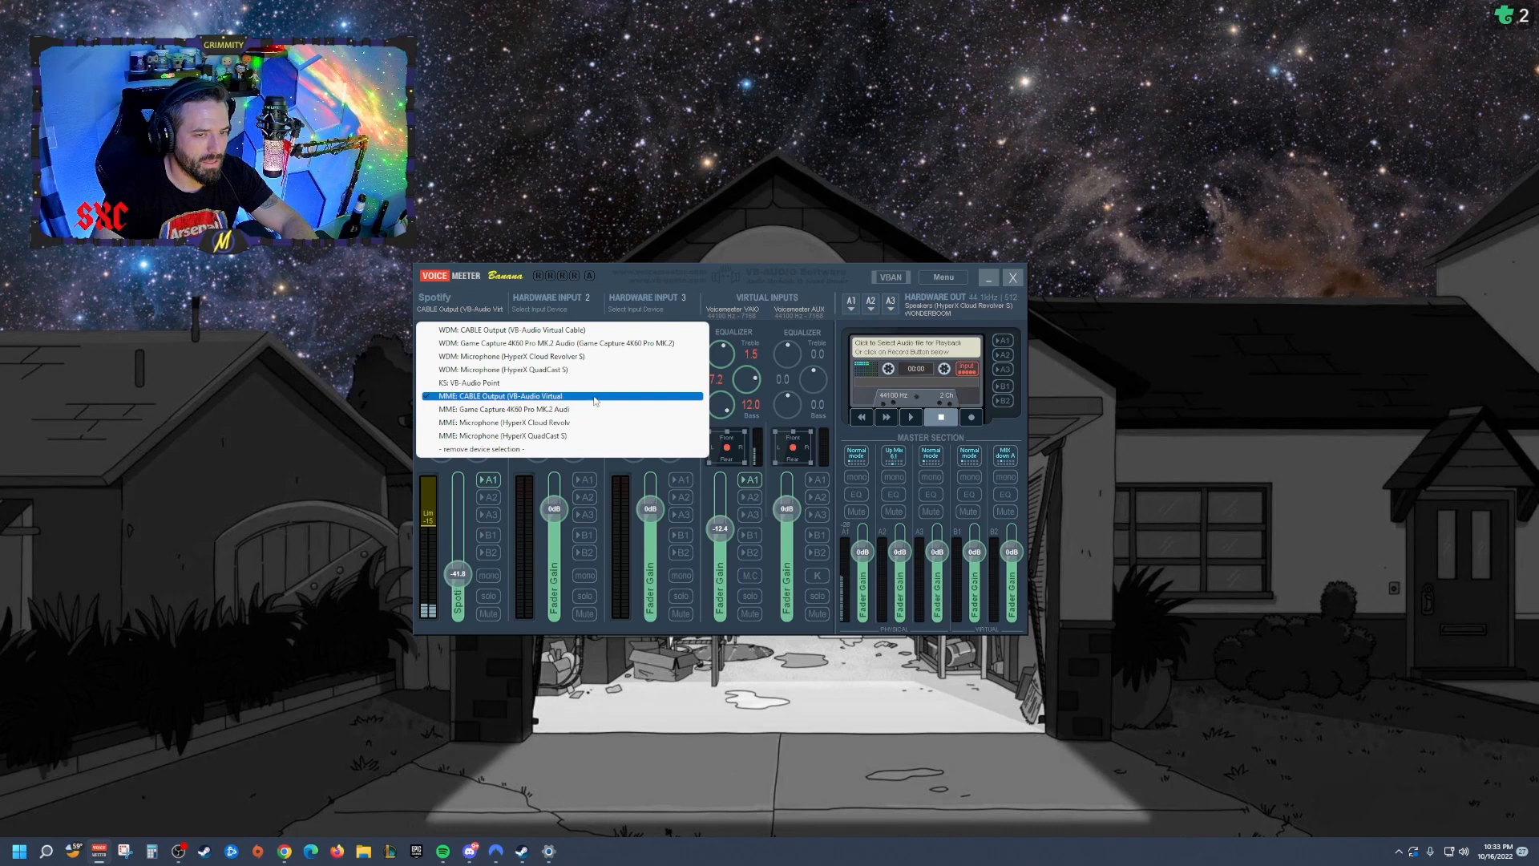
click(487, 479)
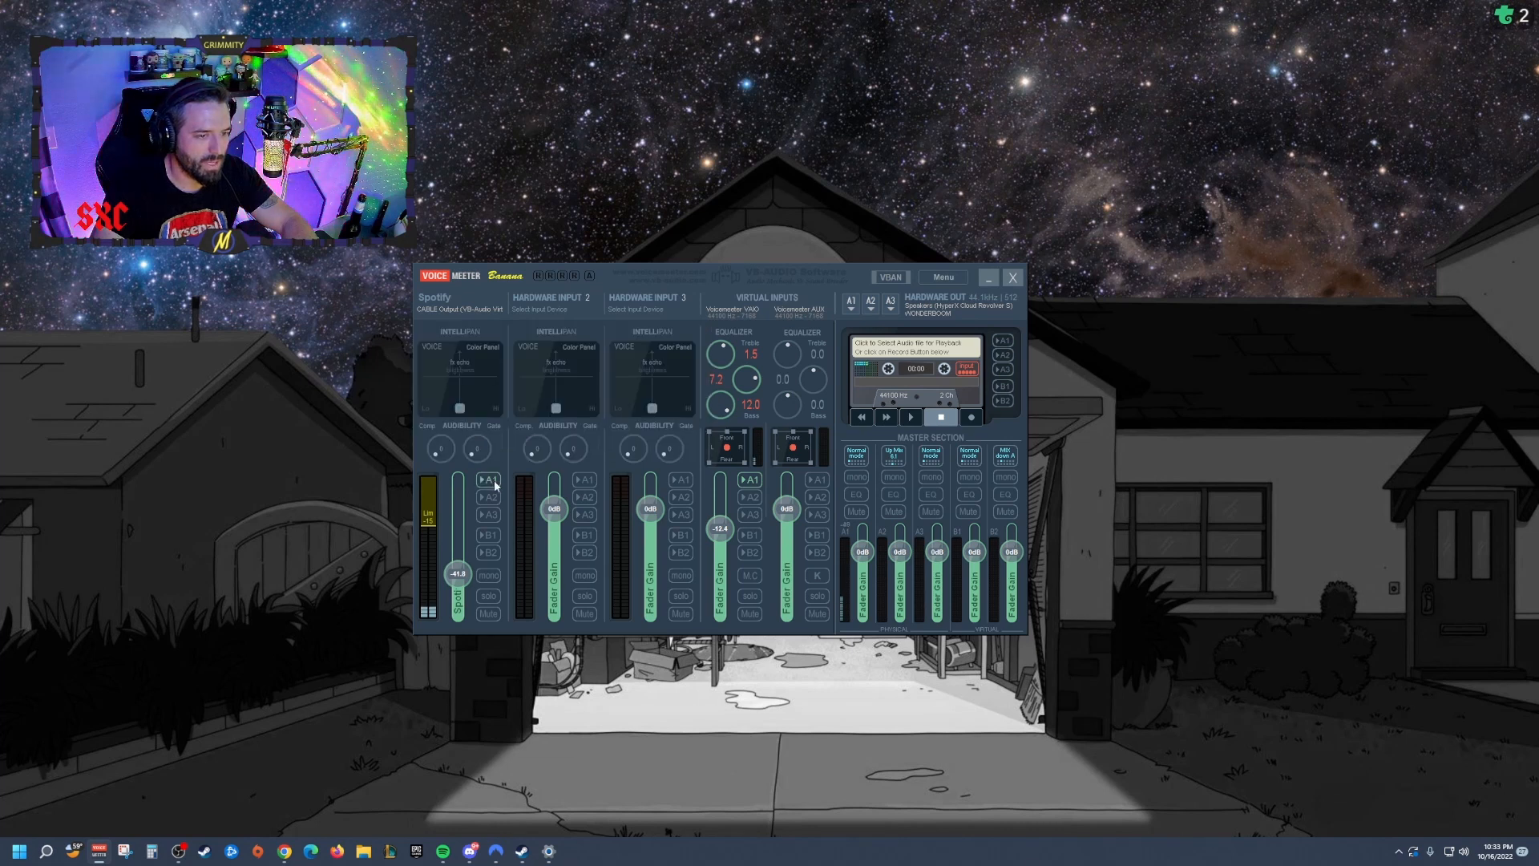
click(490, 480)
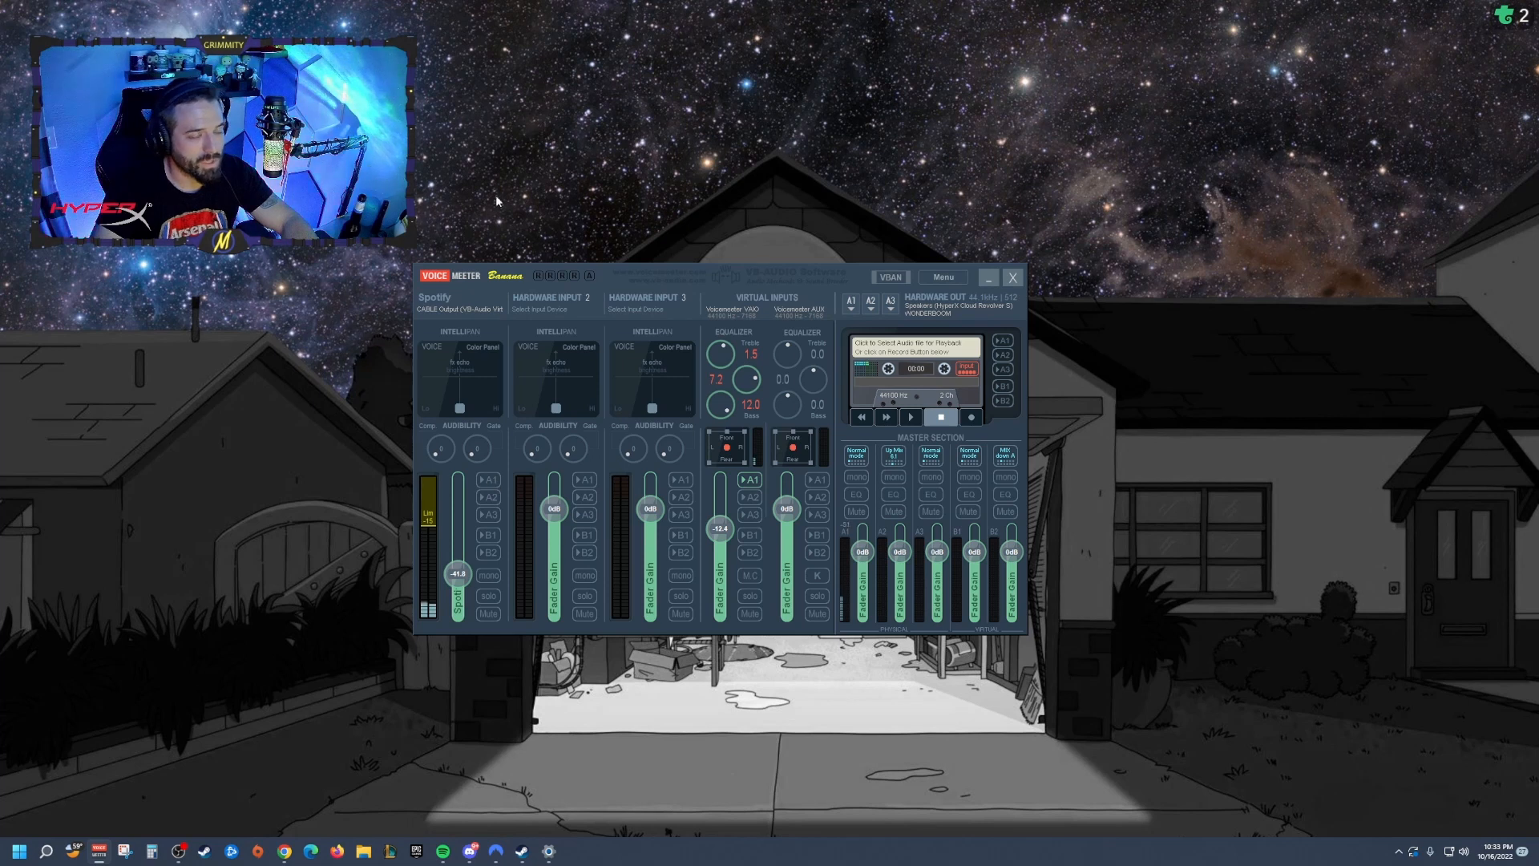
click(490, 481)
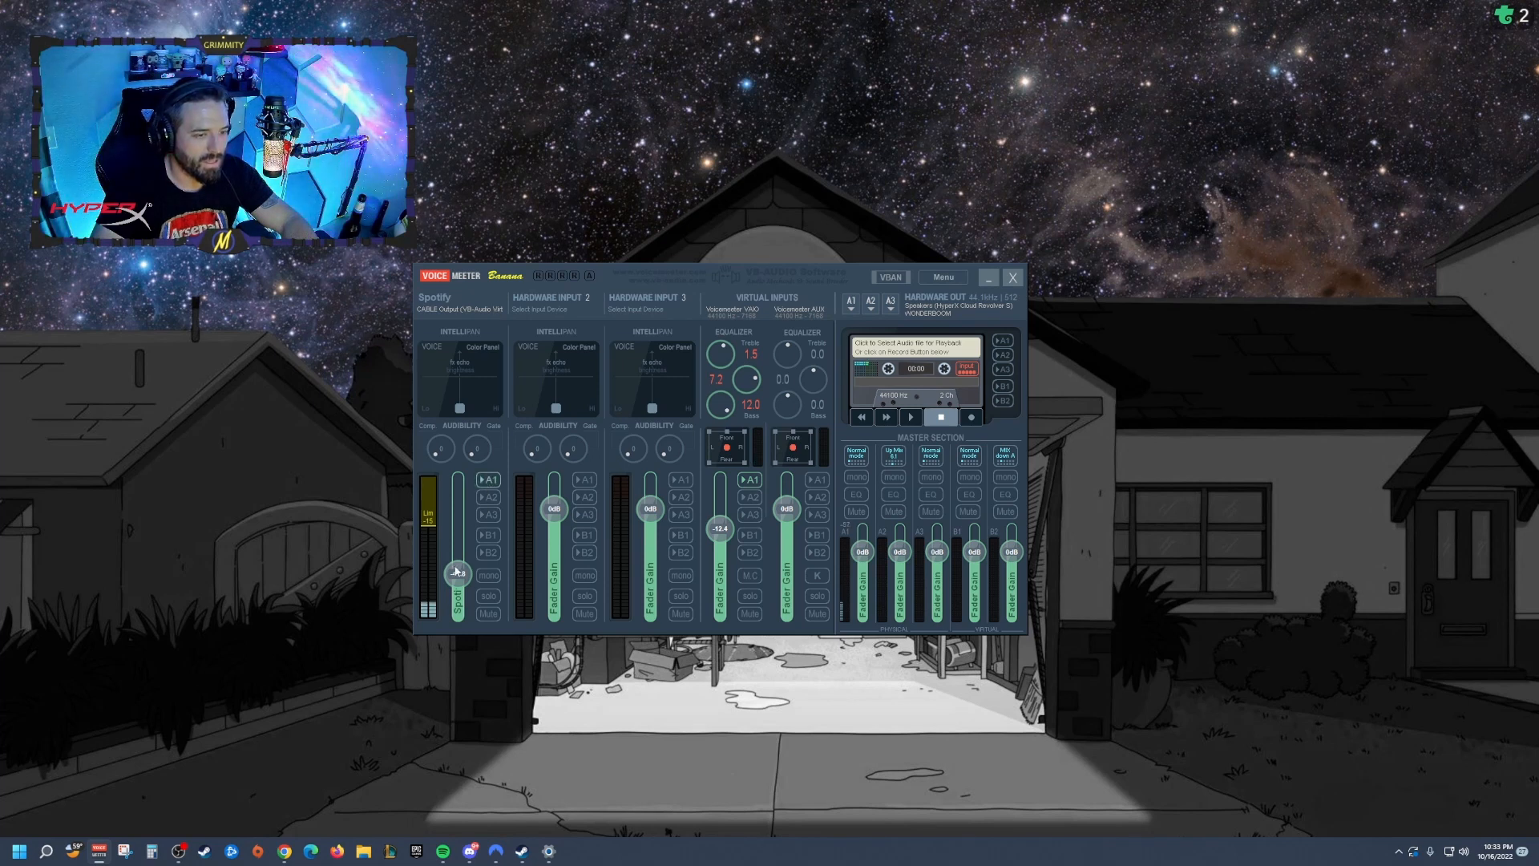
mouse_move(458, 574)
mouse_down()
mouse_move(458, 547)
mouse_move(458, 573)
mouse_up()
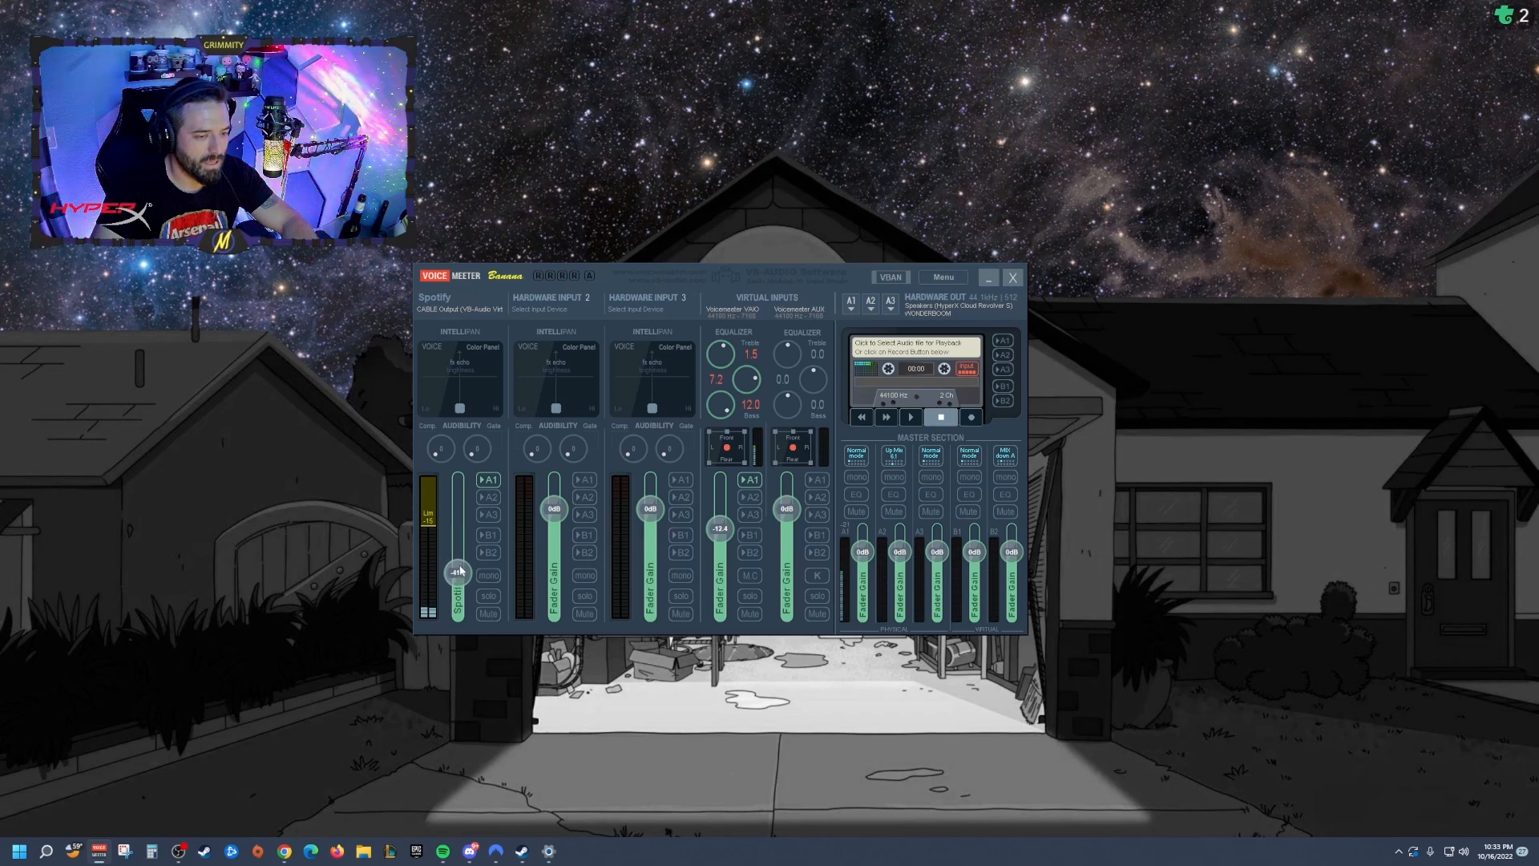
Step: Reopen the volume mixer and expand the Spotify entry to check its output device
right_click(1451, 850)
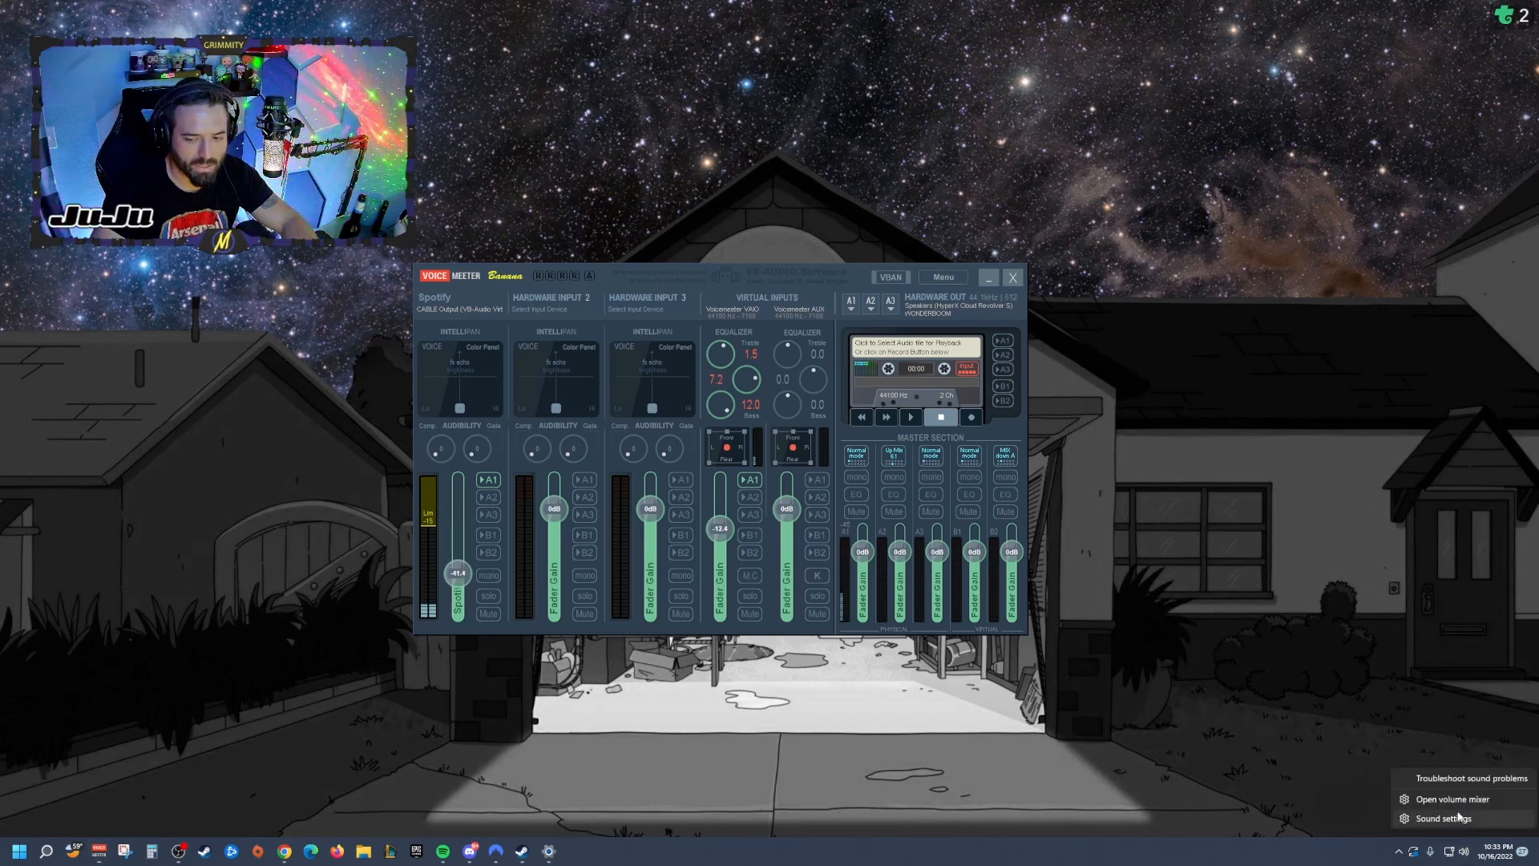
click(1447, 797)
click(742, 420)
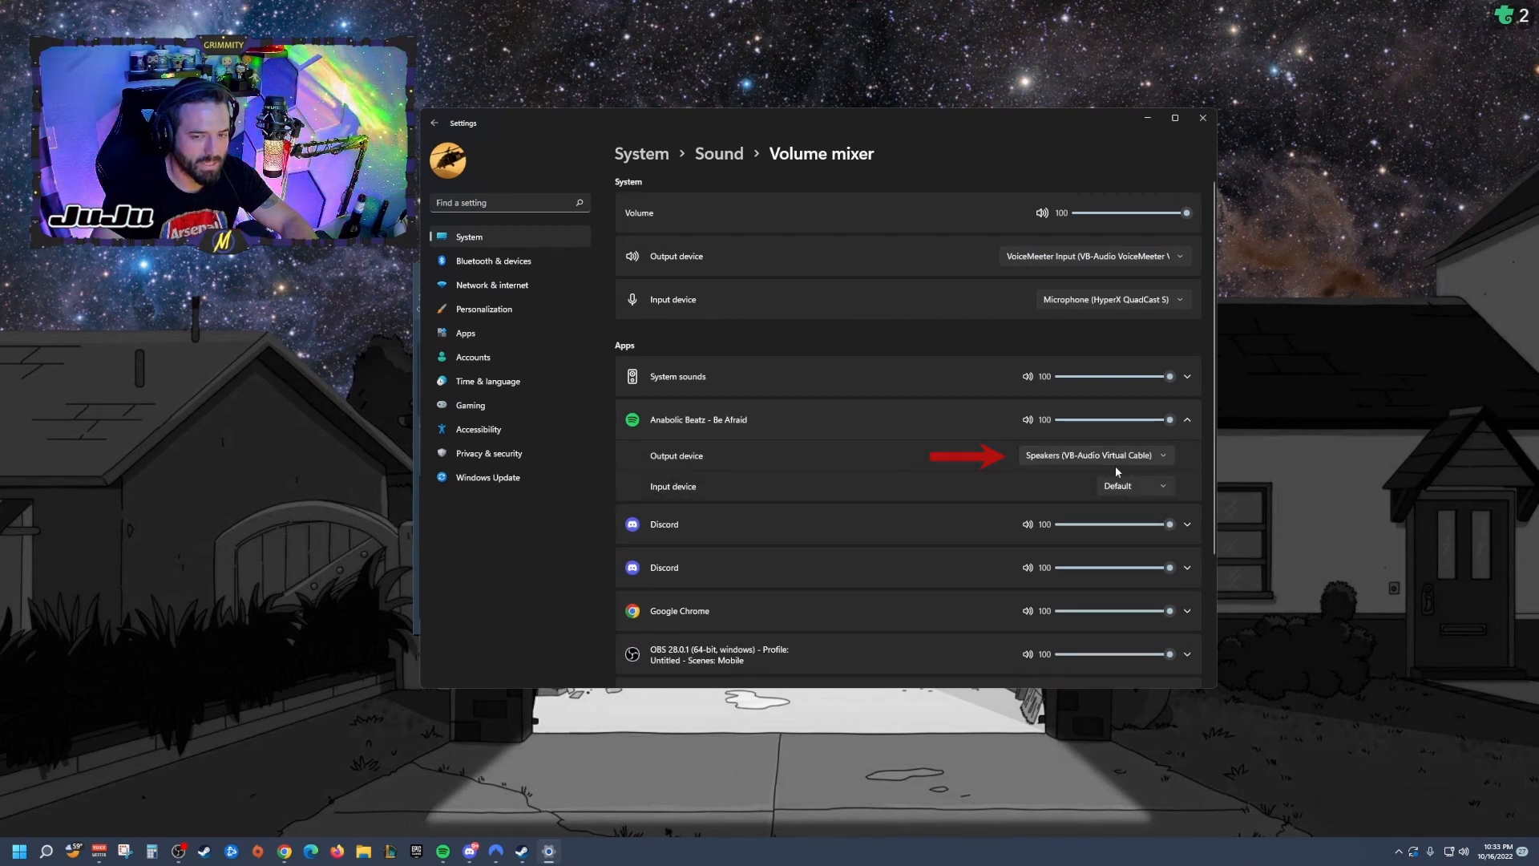
Step: Switch back to VoiceMeeter and review the Spotify strip's input device list
key(alt+Tab)
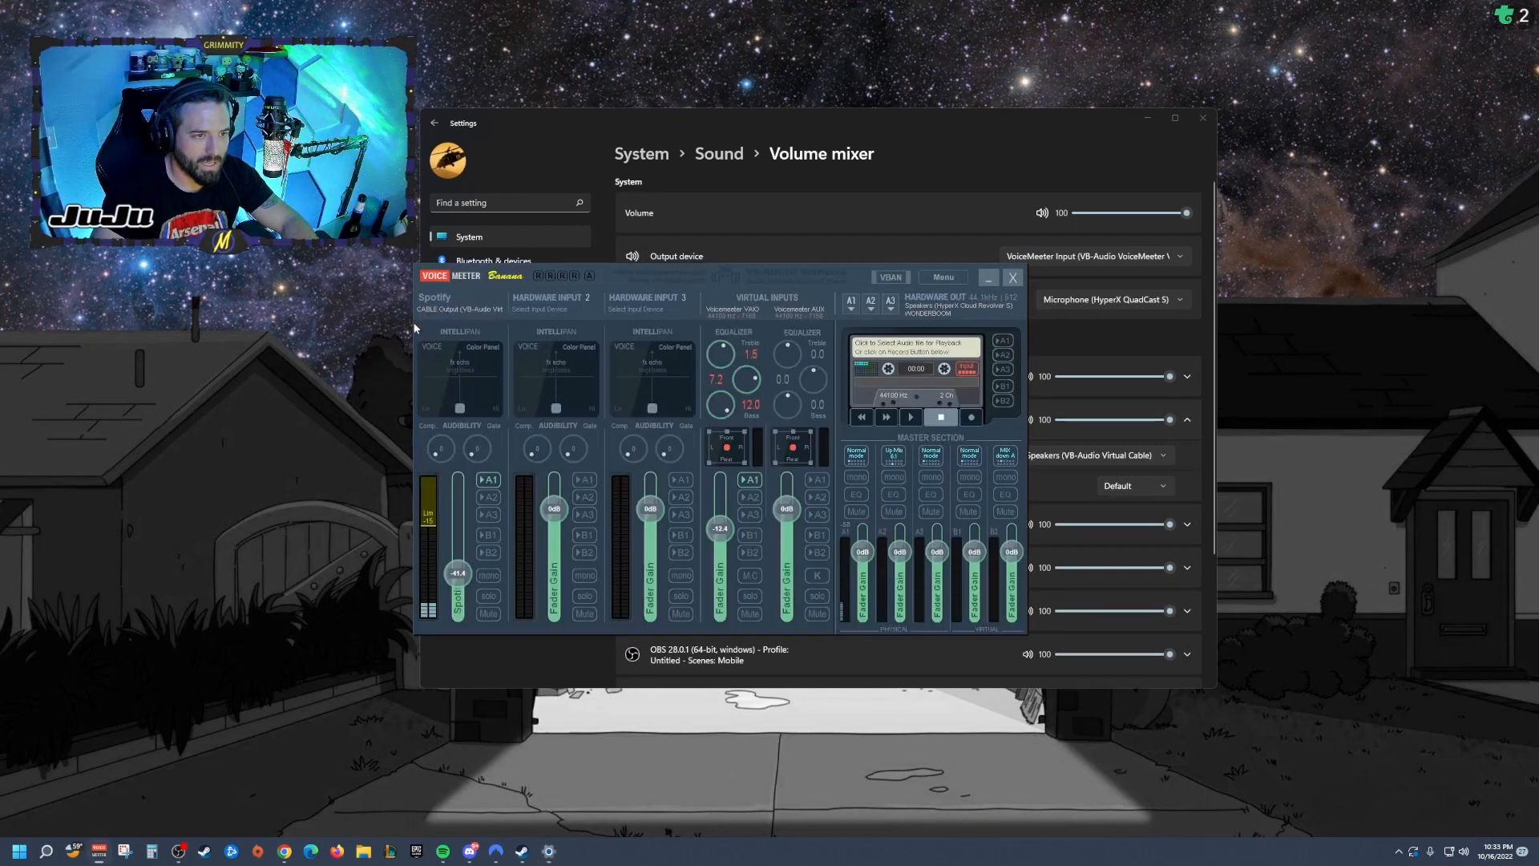
click(450, 305)
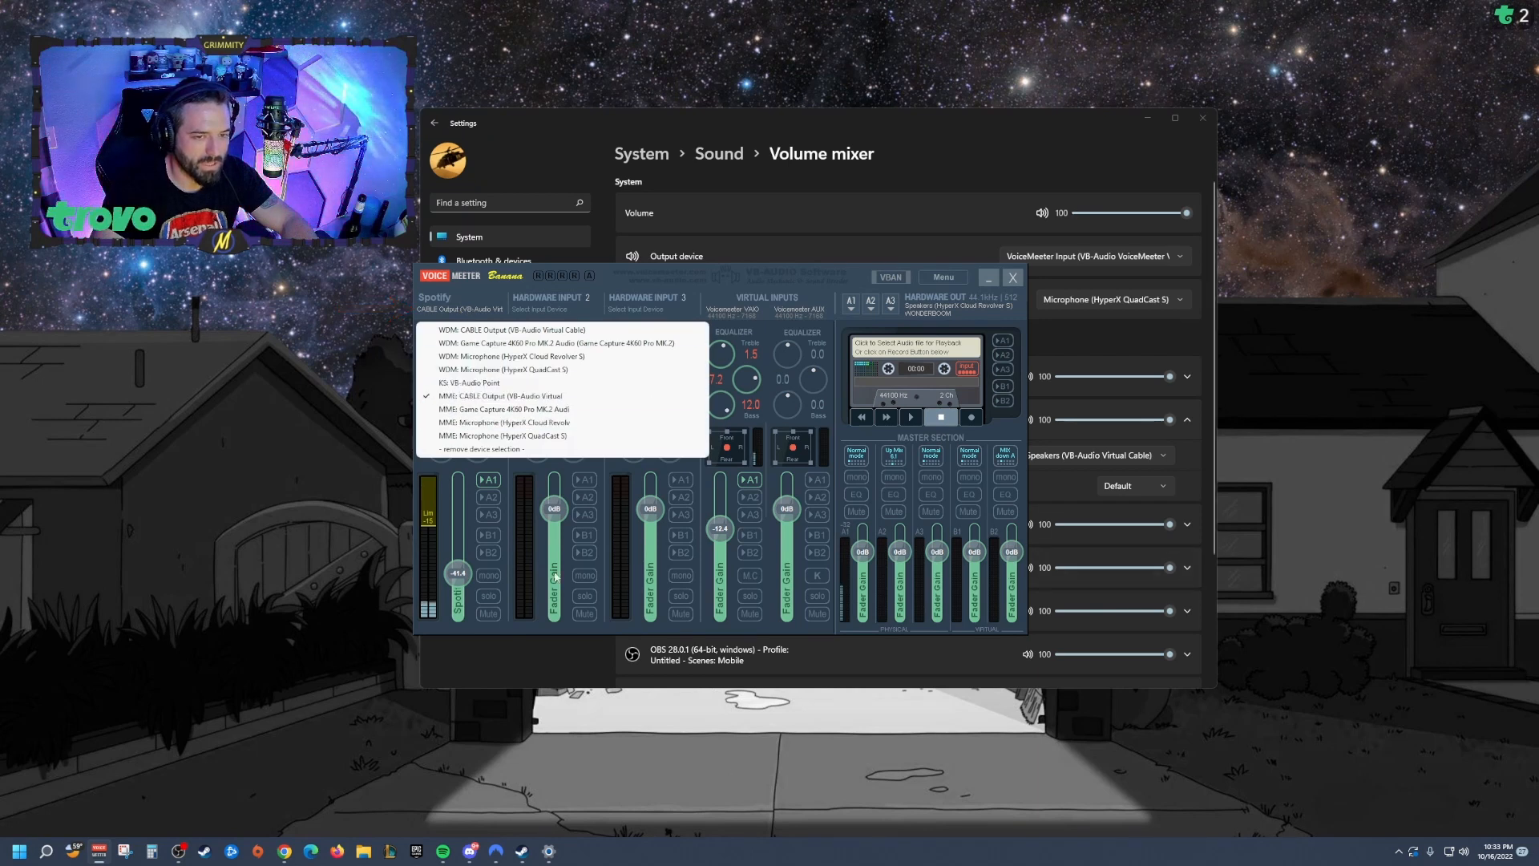
click(416, 473)
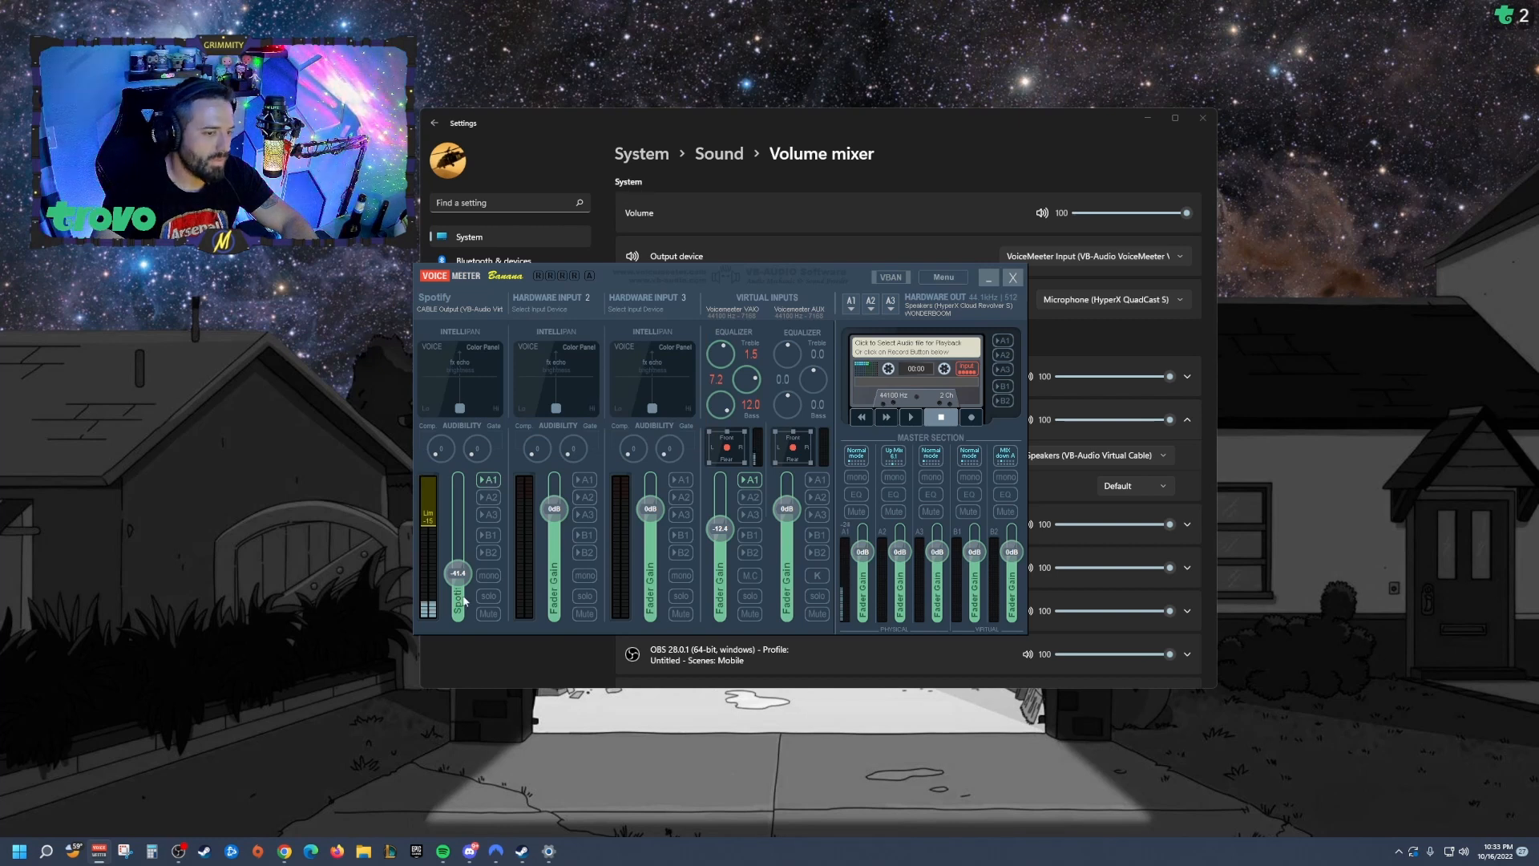
Step: Turn off the Spotify strip's A1 output
mouse_move(456, 572)
mouse_down()
mouse_move(457, 549)
mouse_move(458, 582)
mouse_move(457, 553)
mouse_move(446, 574)
mouse_move(440, 546)
mouse_move(433, 567)
mouse_up()
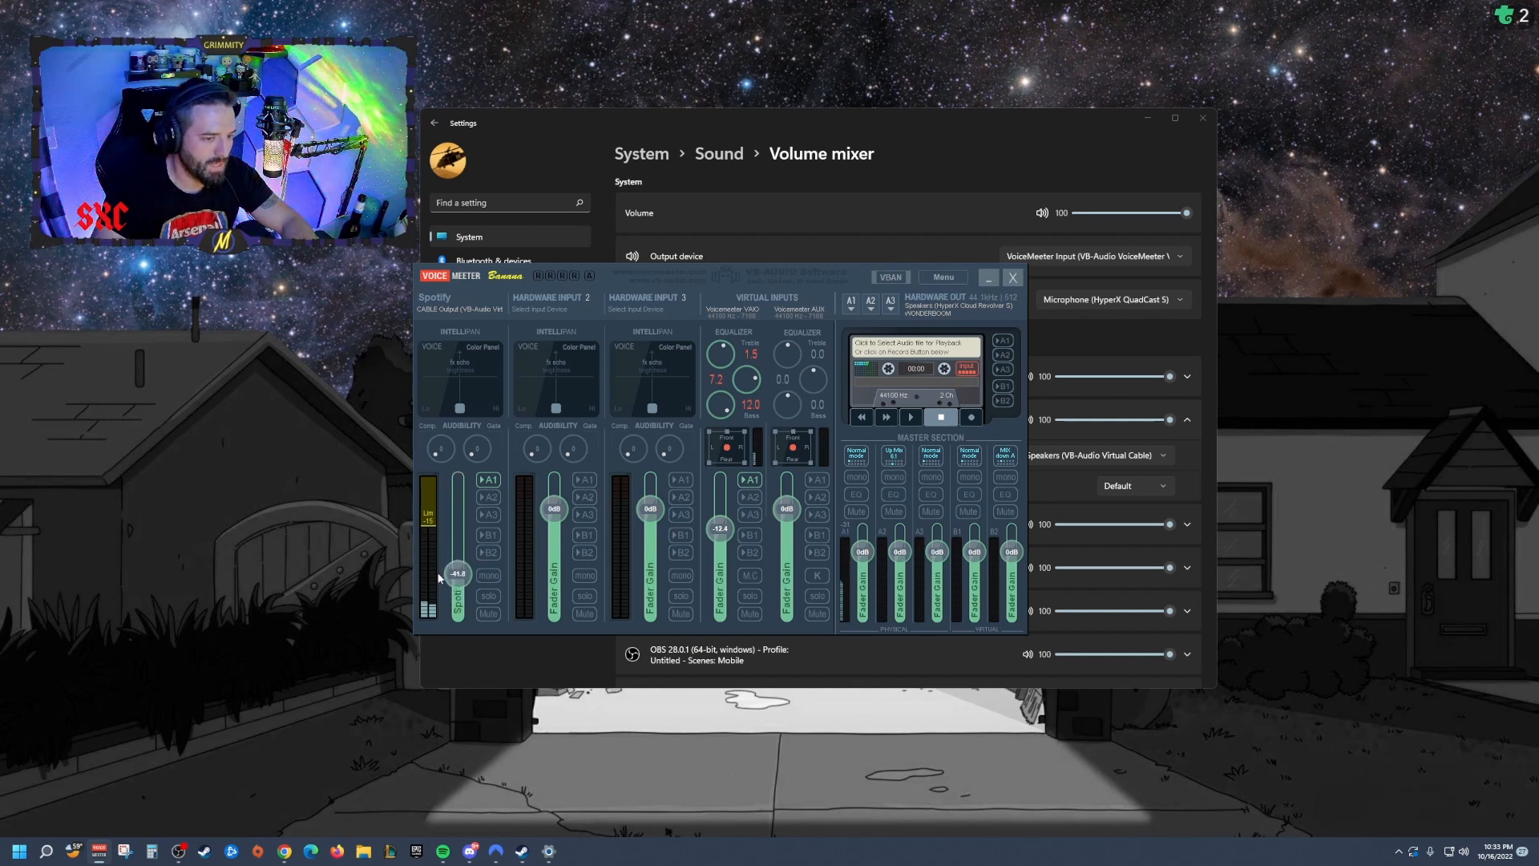
click(486, 481)
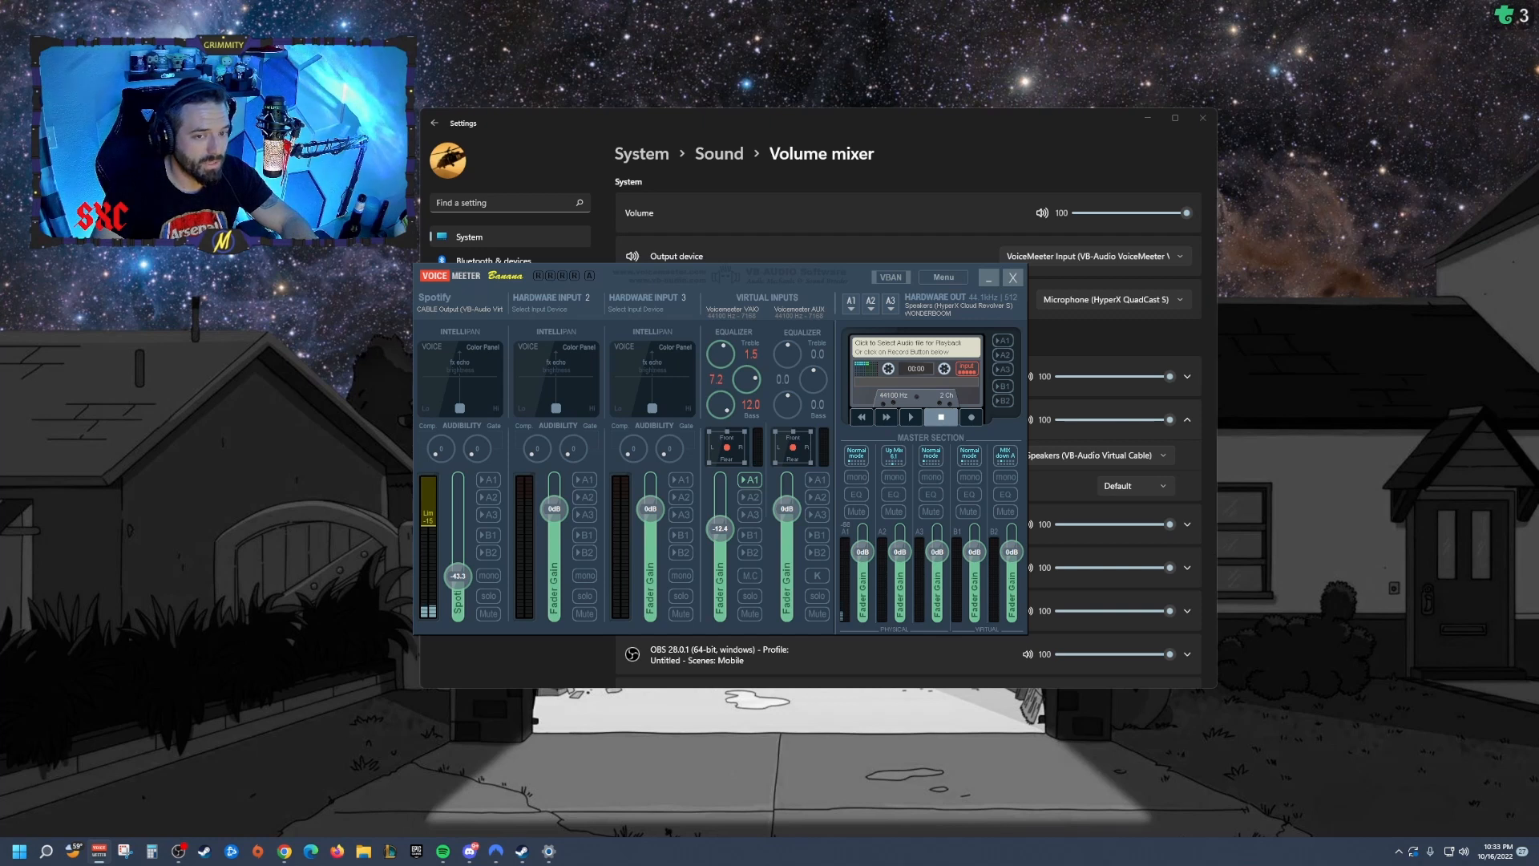
Step: Check Spotify playback, then set the Spotify strip's fader to about -43 dB
click(440, 854)
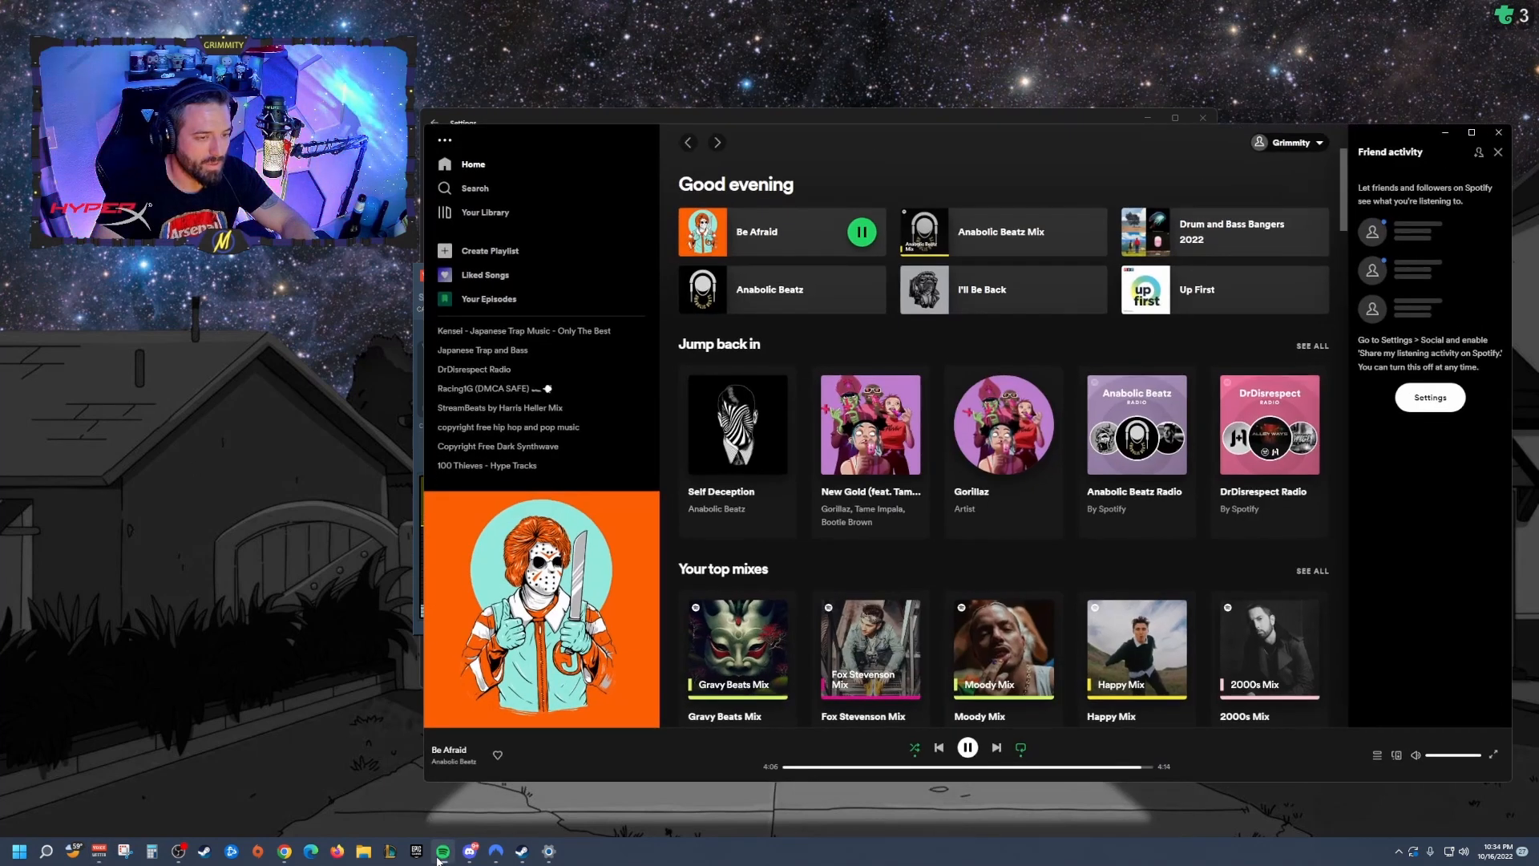
click(442, 853)
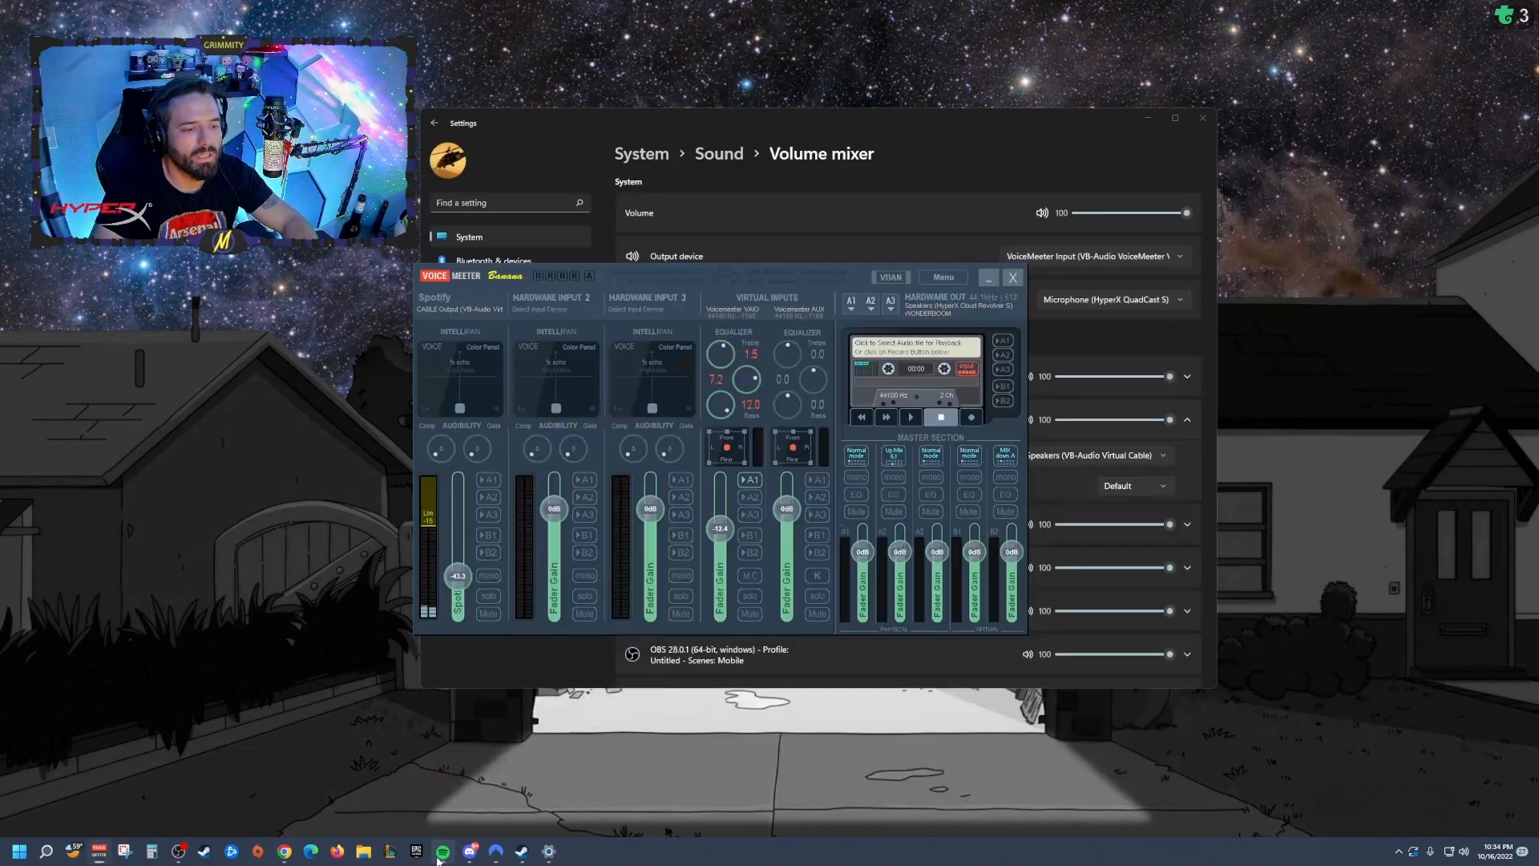
drag(458, 586, 458, 573)
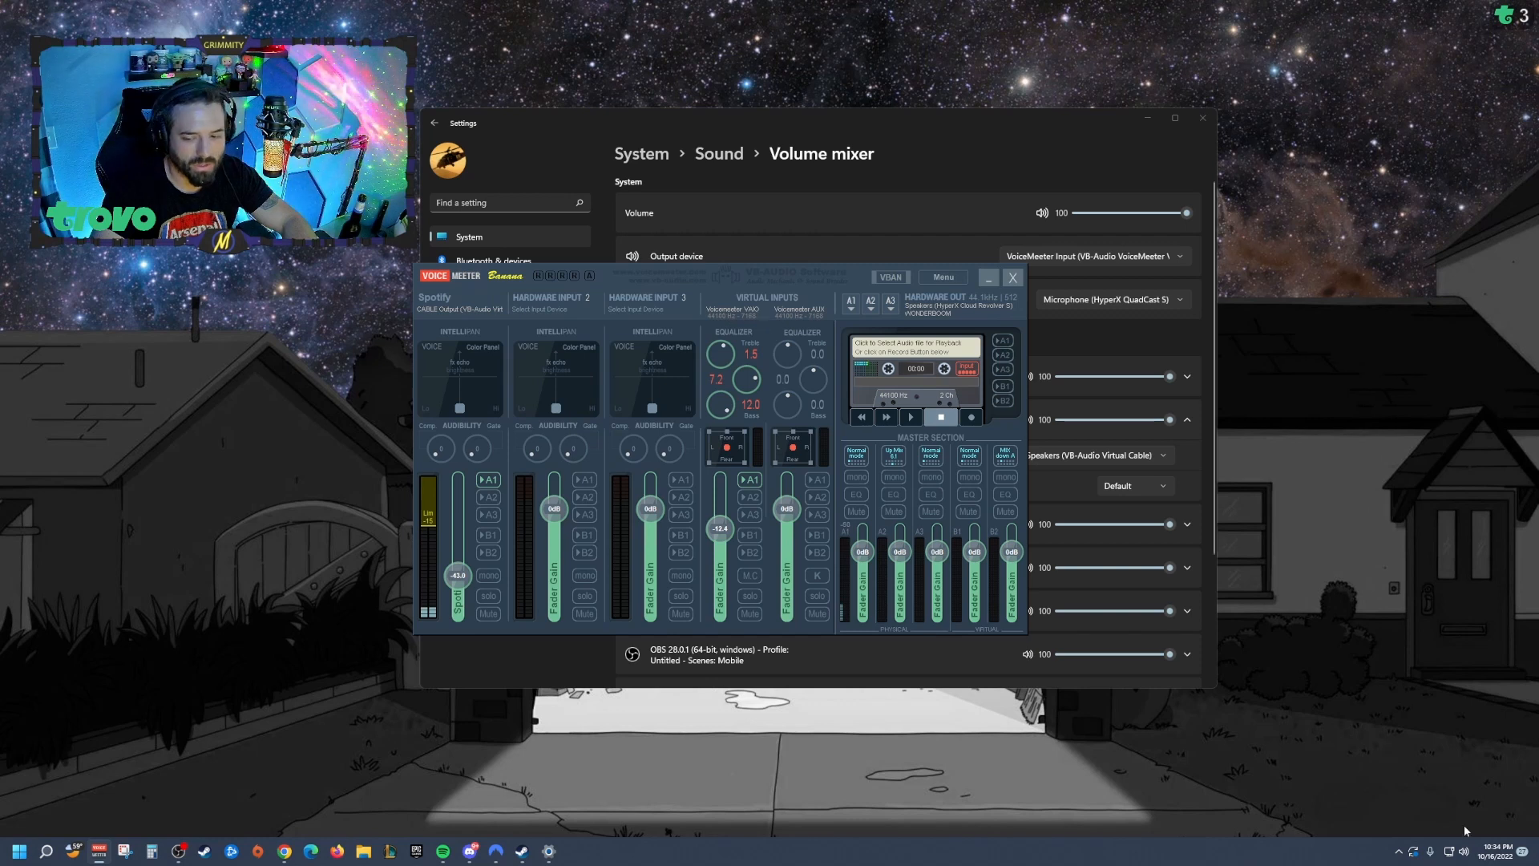
Step: Reopen the volume mixer and move its window aside behind VoiceMeeter
right_click(1463, 851)
click(1453, 800)
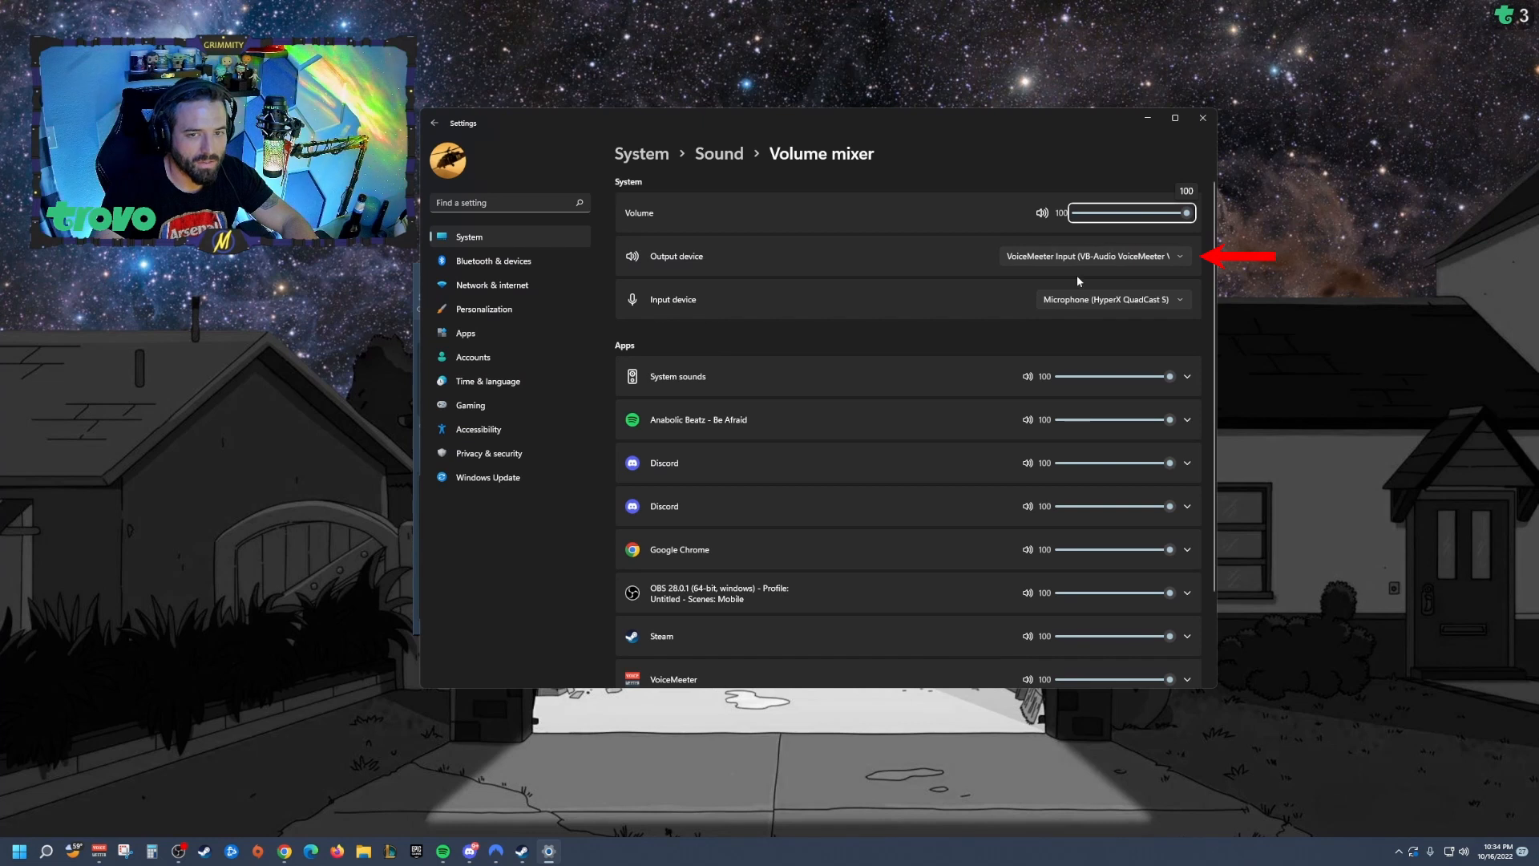
drag(1069, 122, 755, 150)
click(965, 270)
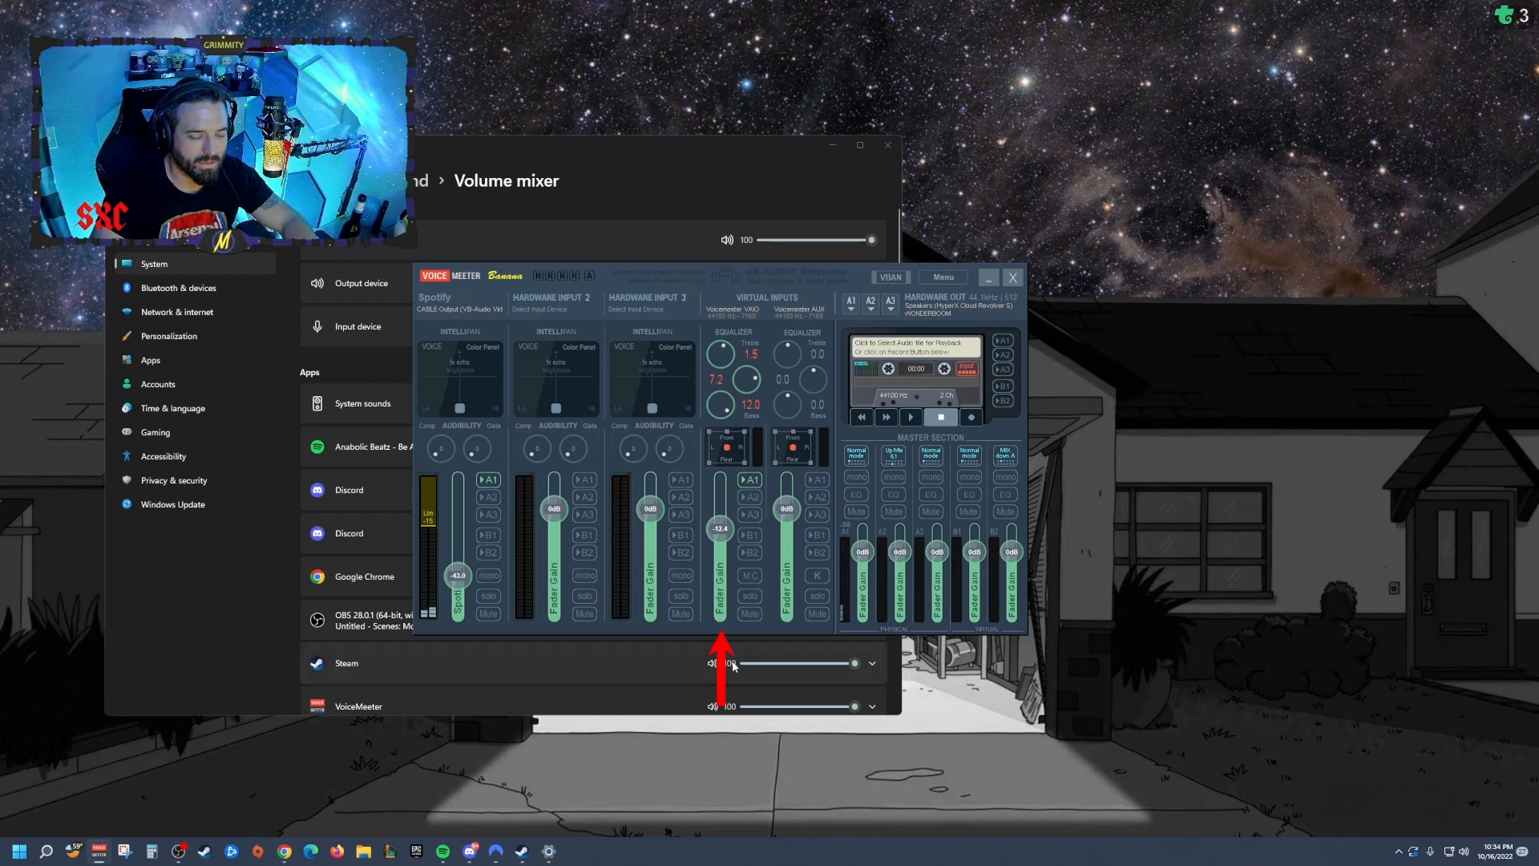
Step: Toggle the VoiceMeeter VAIO virtual input's A1 and A2 output routing
click(752, 480)
click(753, 480)
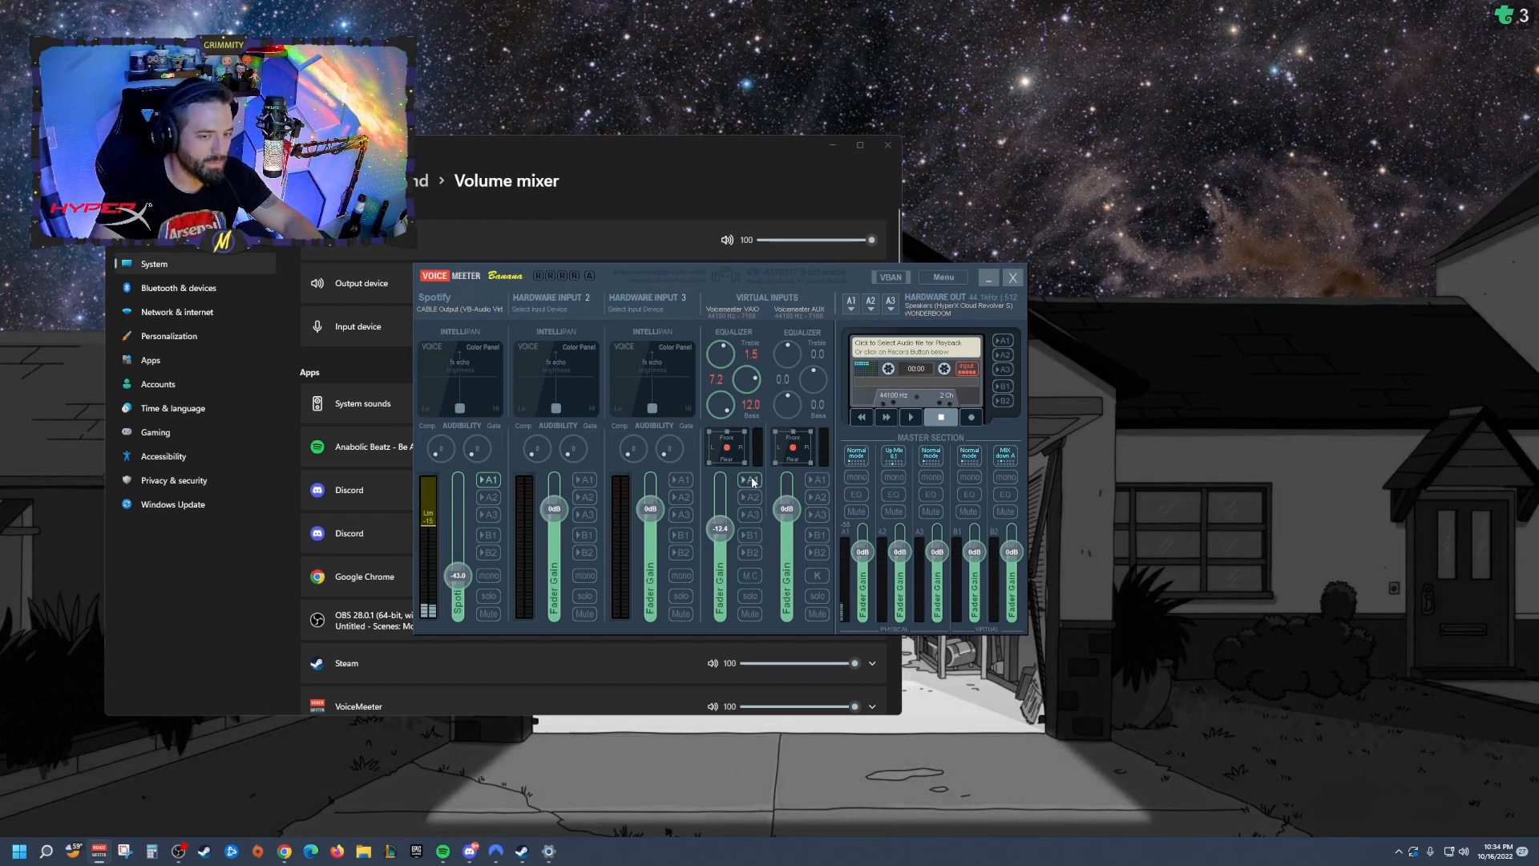
click(748, 498)
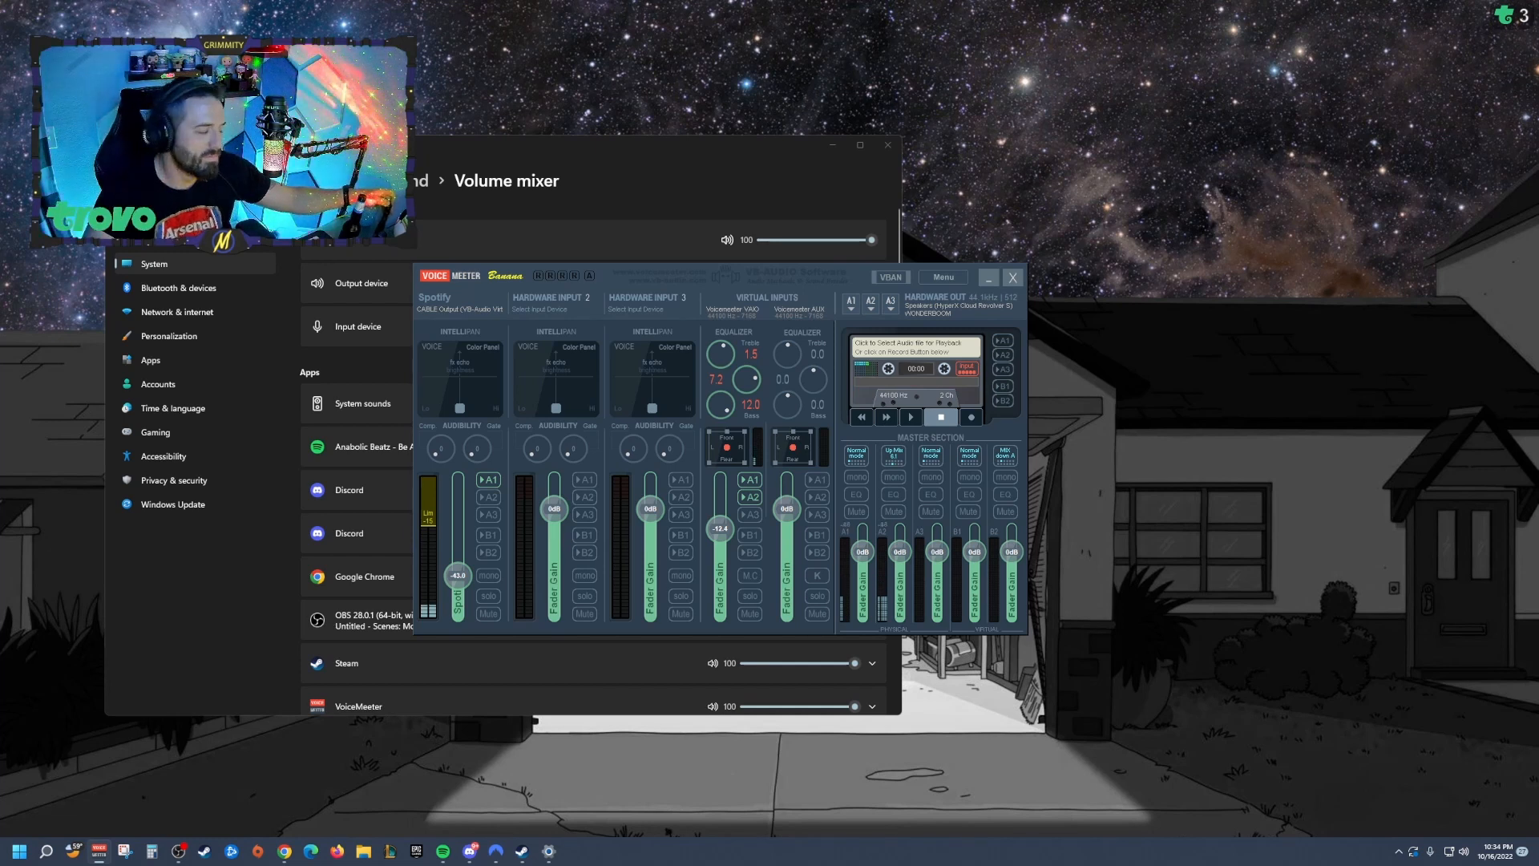
Step: Repeatedly switch the VoiceMeeter VAIO virtual input's output routing between A1 and A2
click(750, 496)
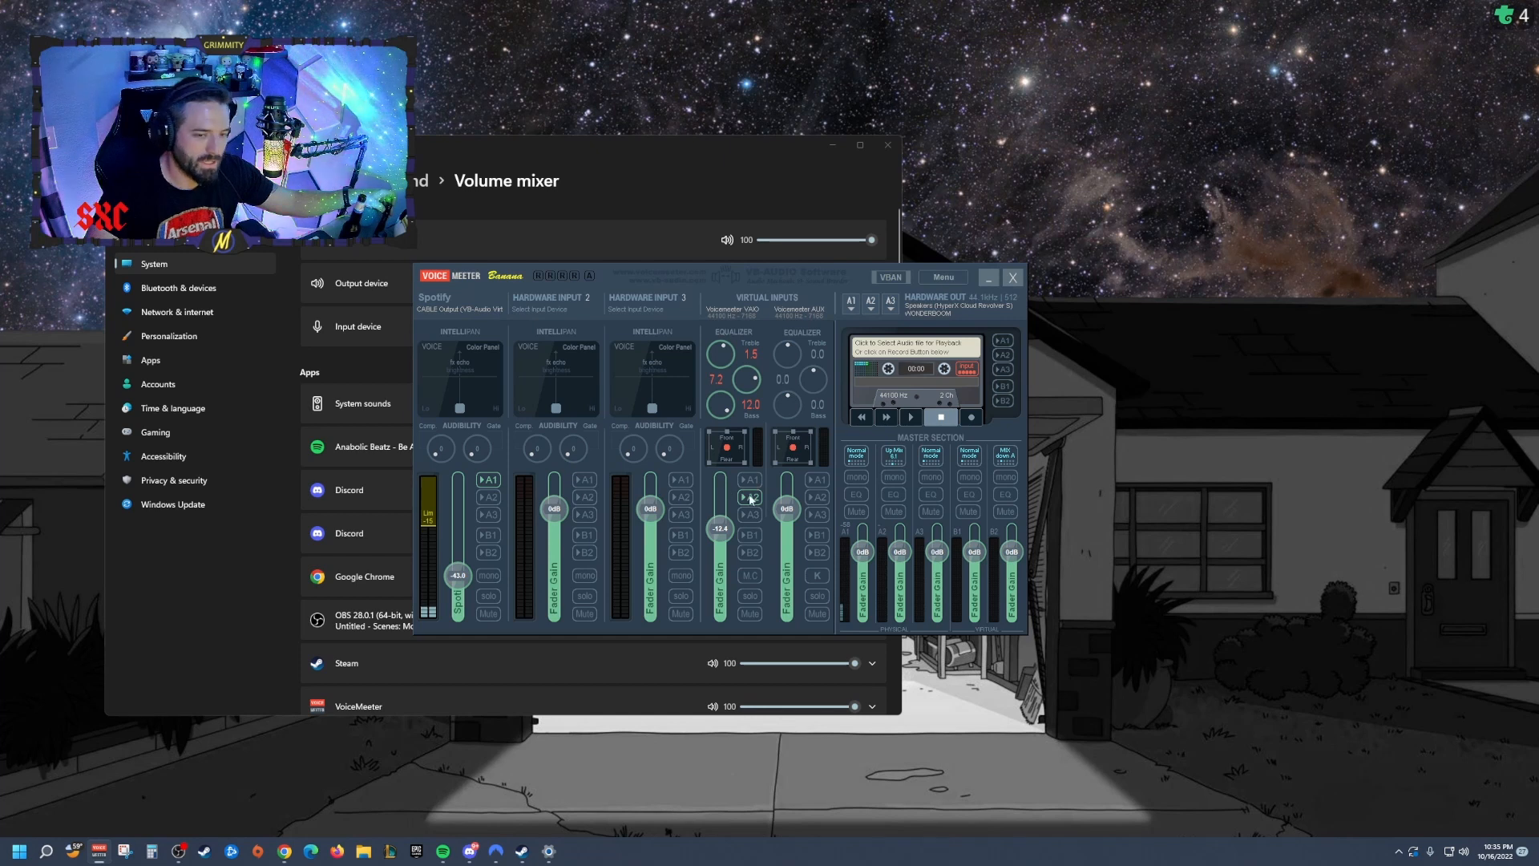
click(746, 481)
click(744, 498)
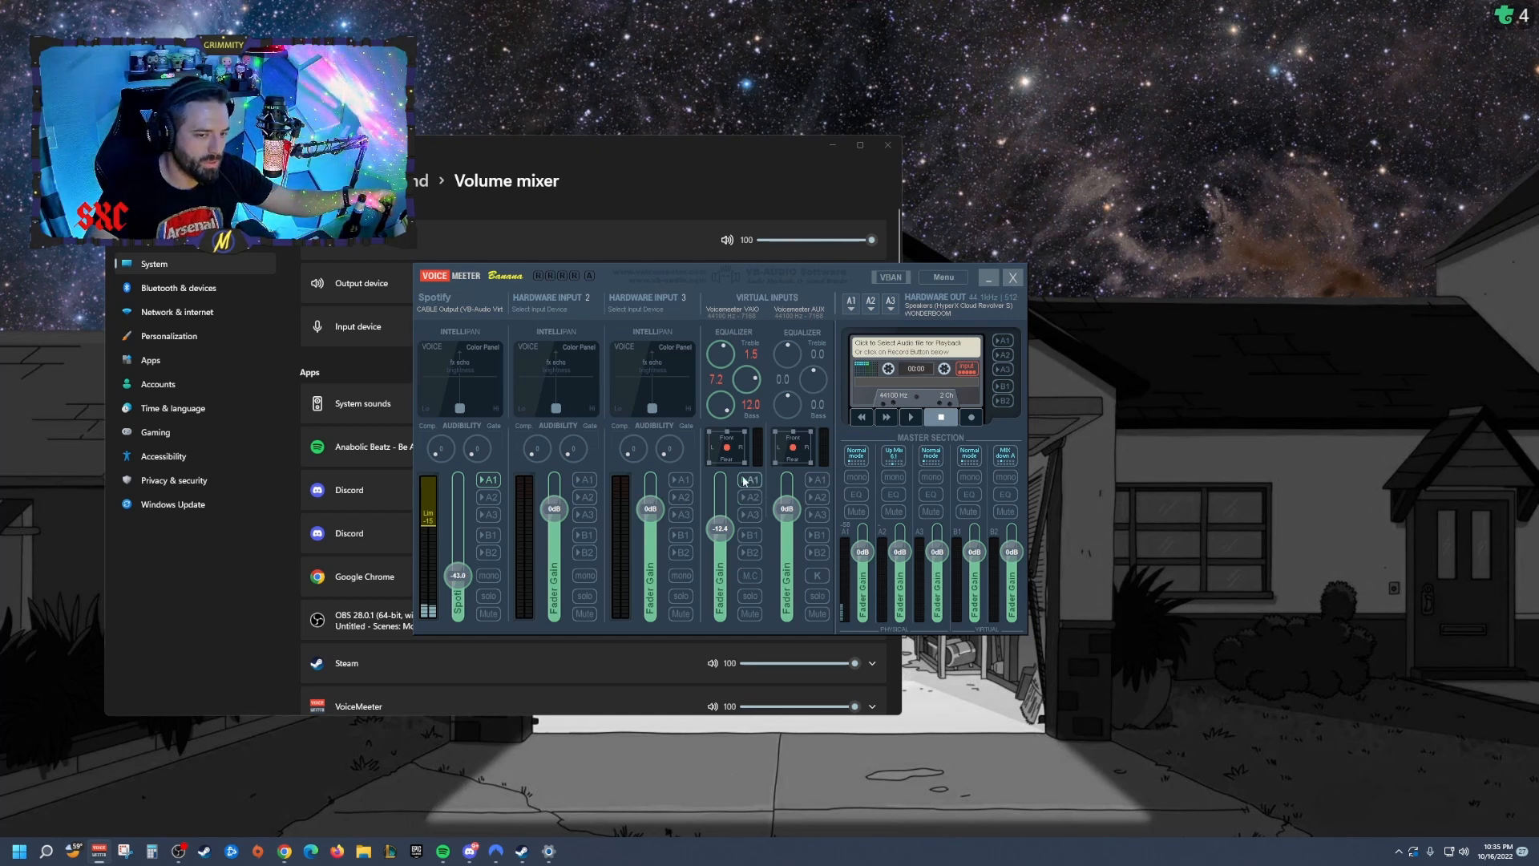
click(746, 481)
click(745, 495)
click(744, 480)
click(743, 497)
click(743, 483)
click(743, 498)
click(744, 483)
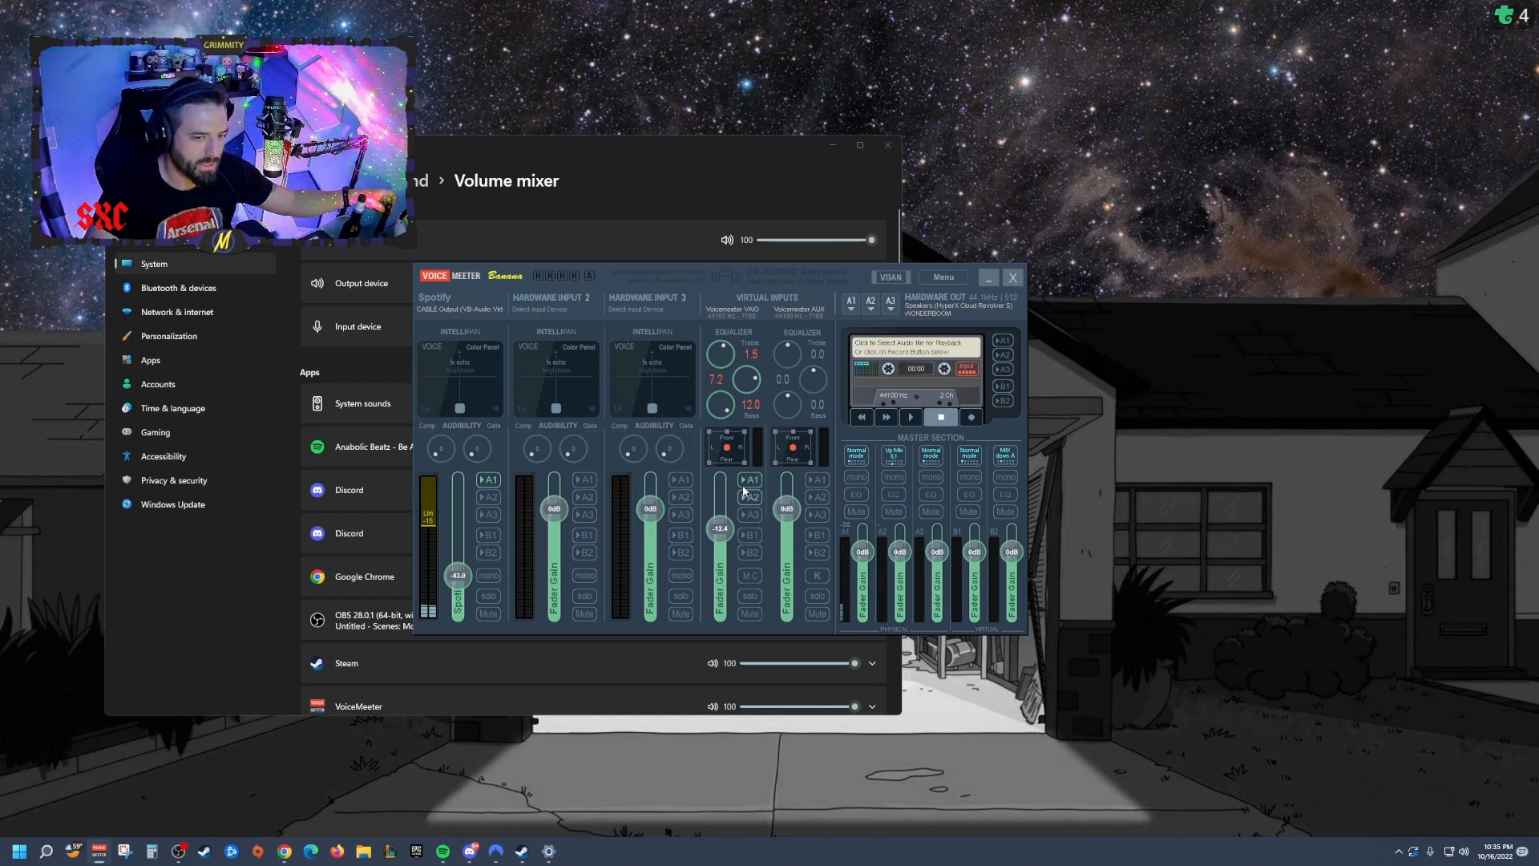
click(746, 498)
click(748, 483)
click(747, 497)
click(748, 482)
click(745, 500)
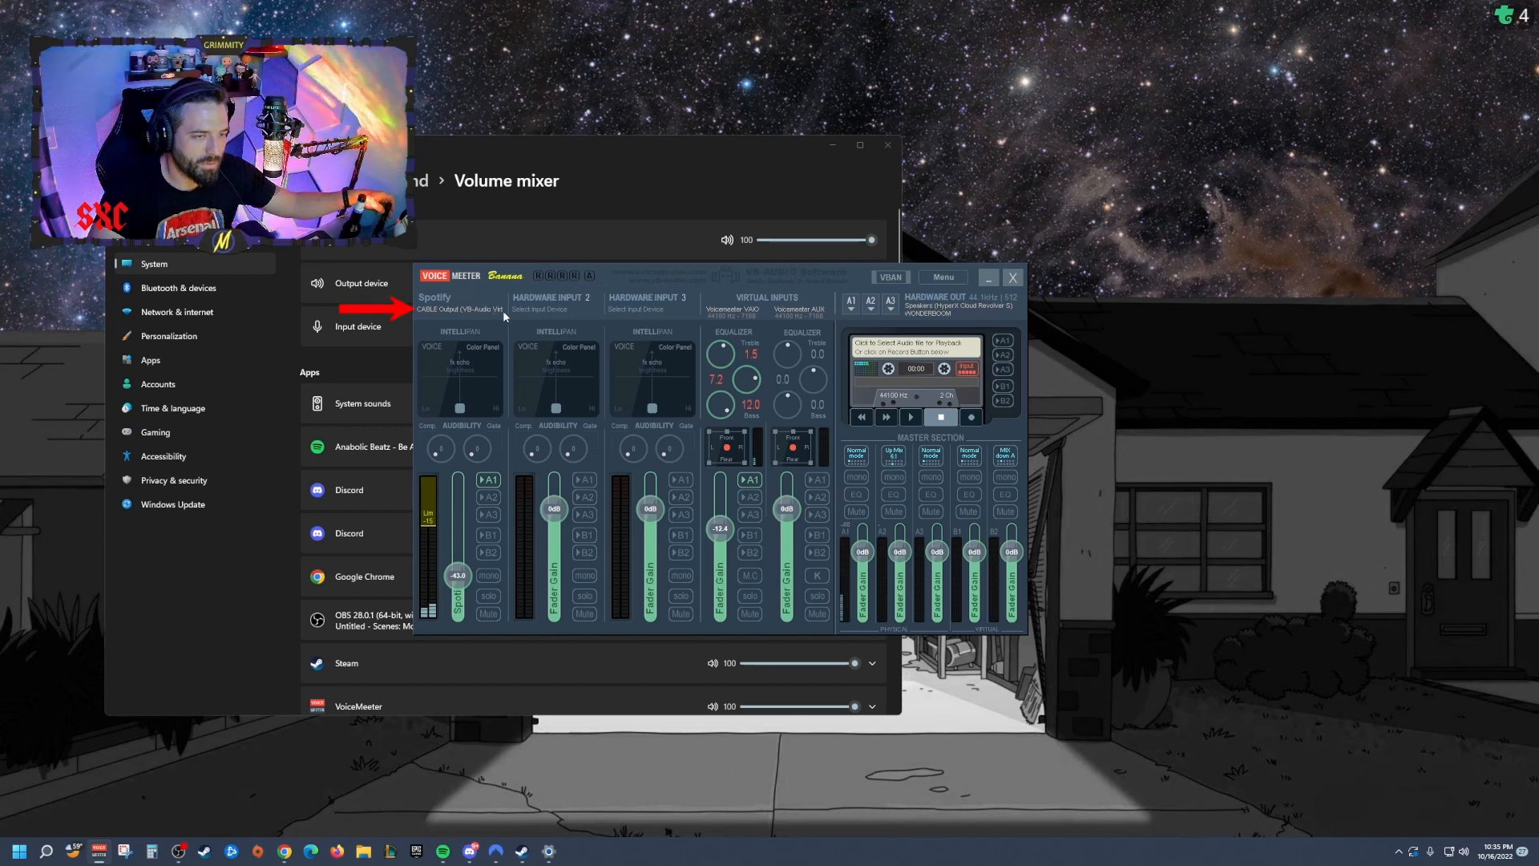
Step: Open the volume mixer and review the system output device and the list of app volumes
right_click(1467, 854)
click(1443, 799)
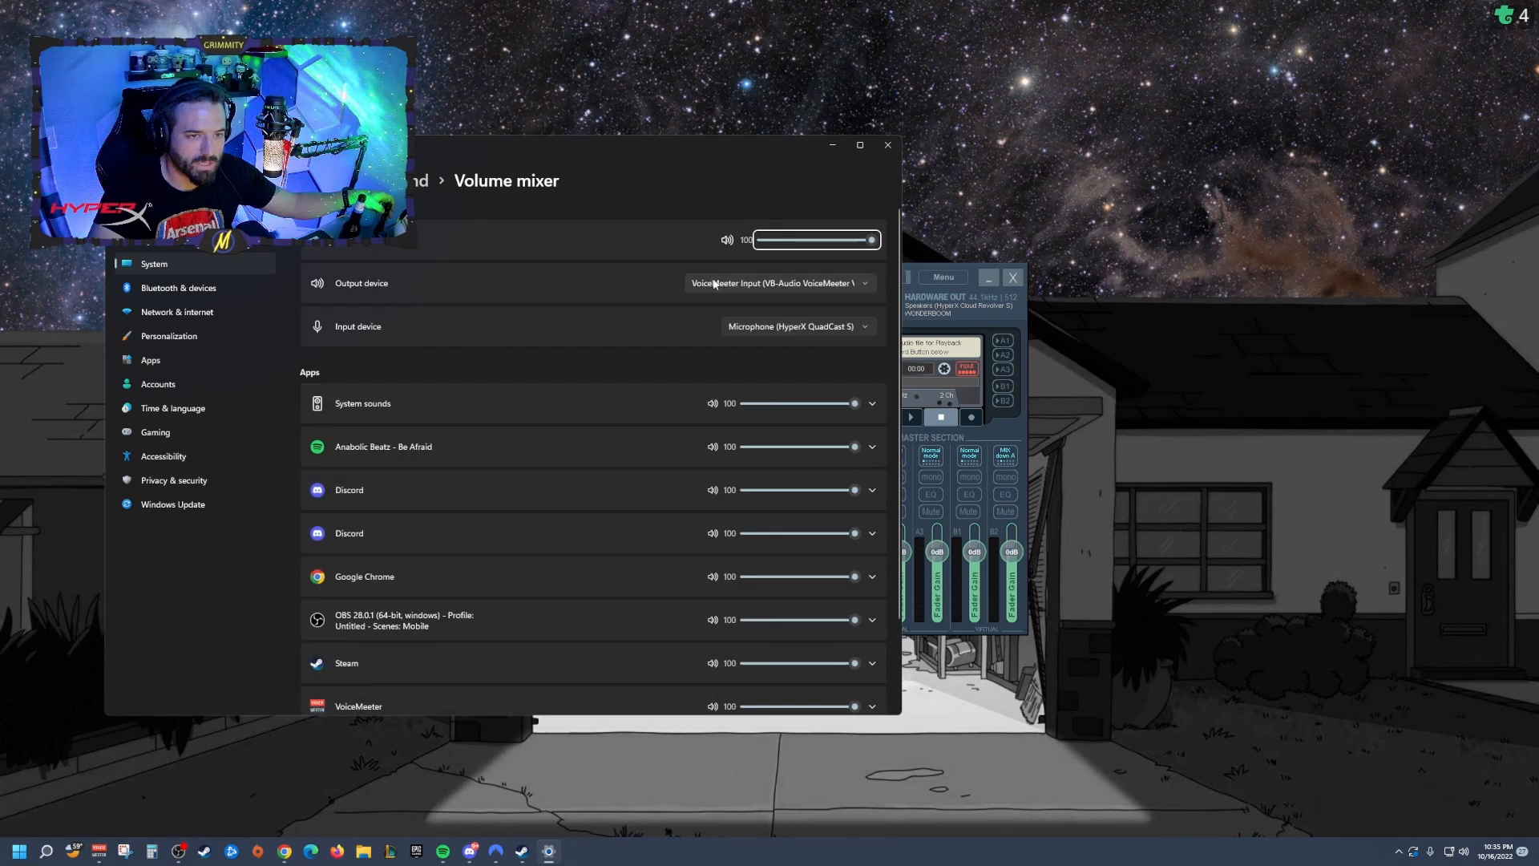
click(714, 283)
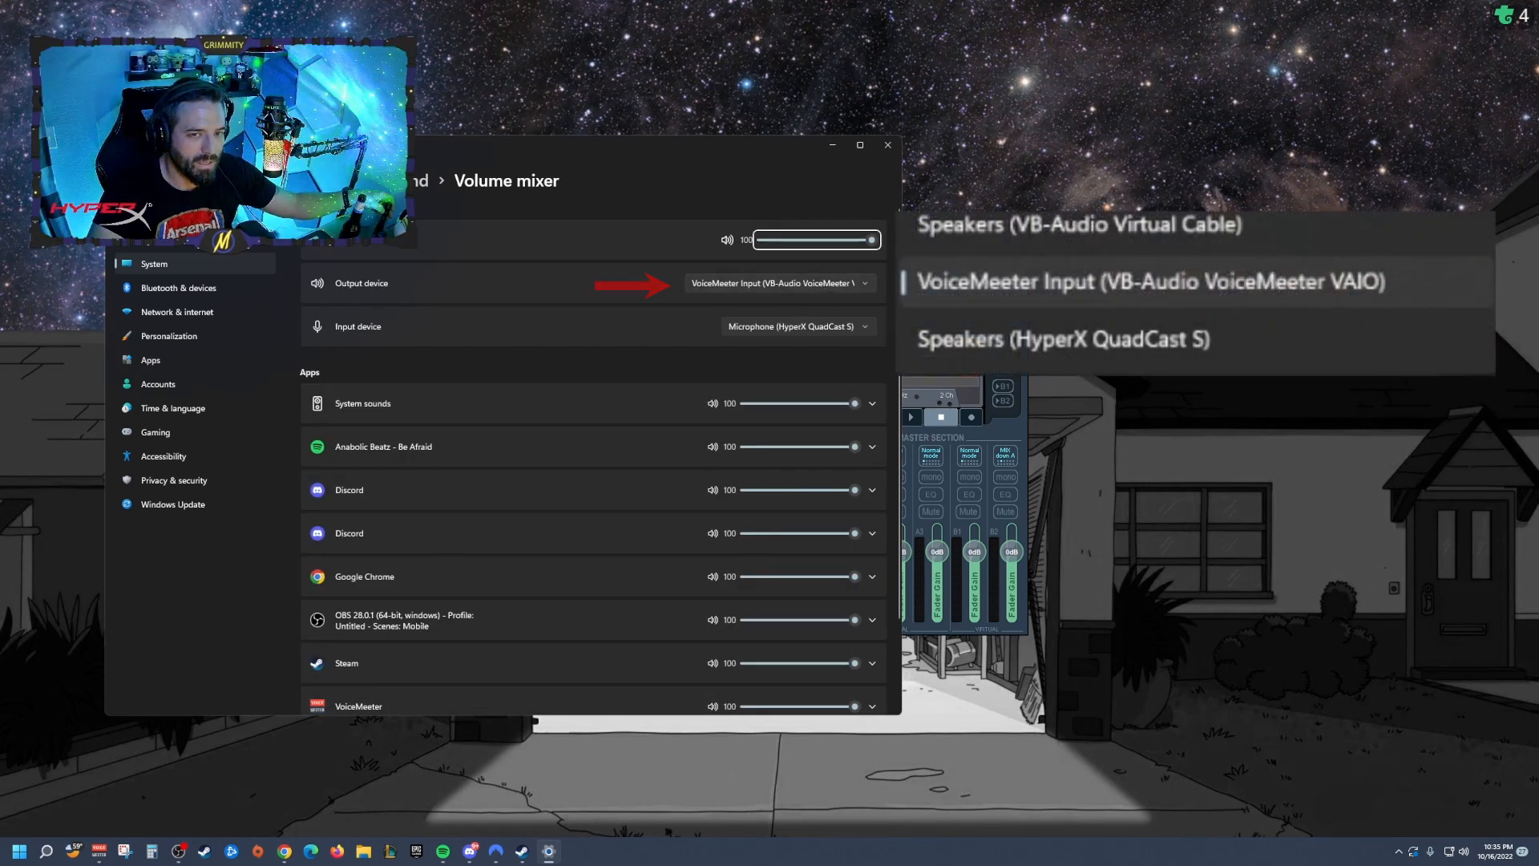
scroll(574, 457, down, 1)
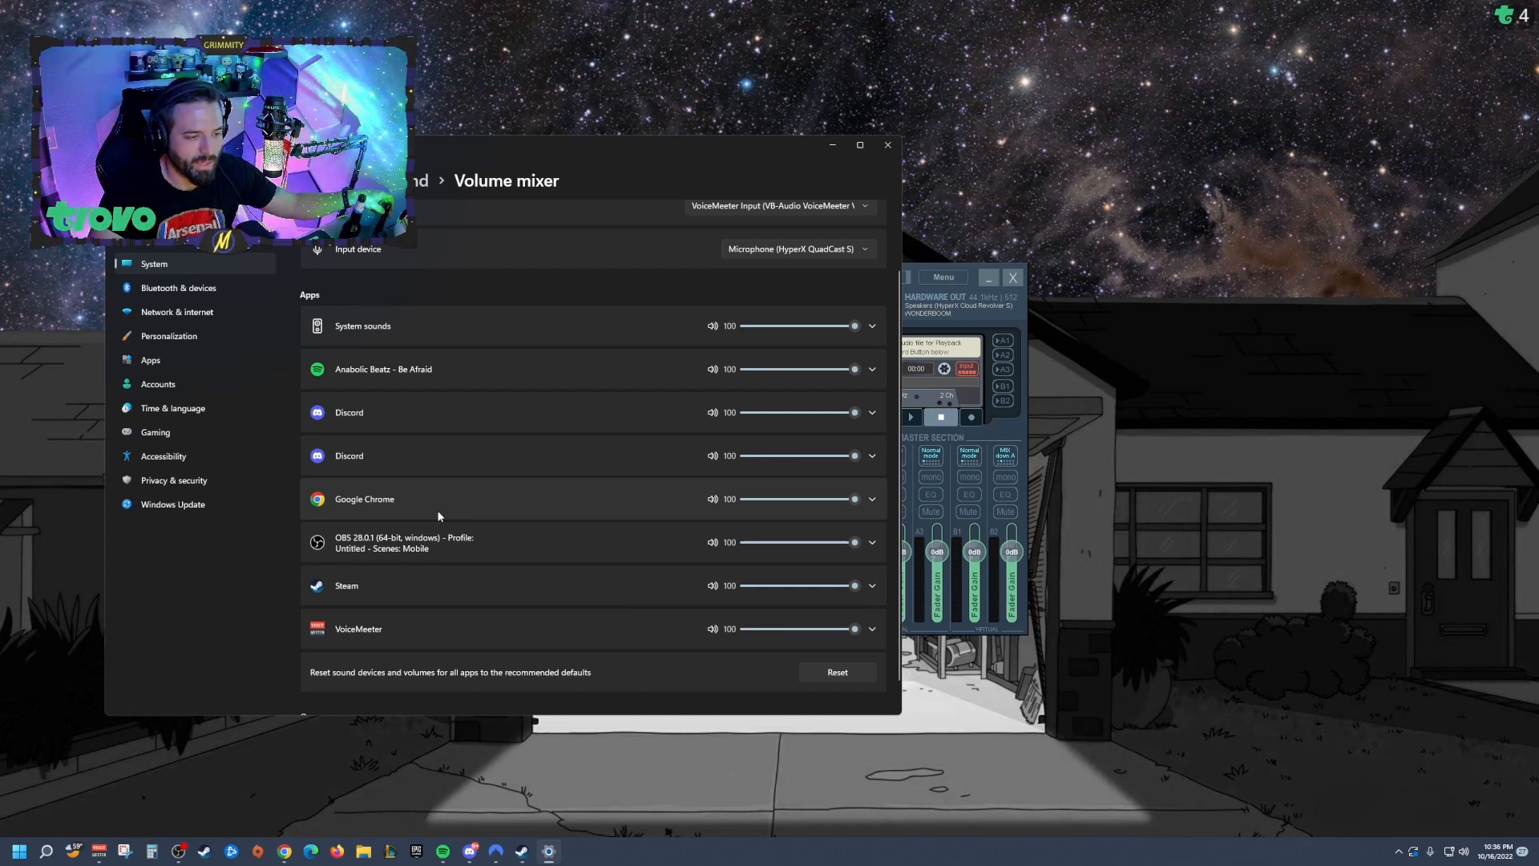
scroll(433, 489, up, 2)
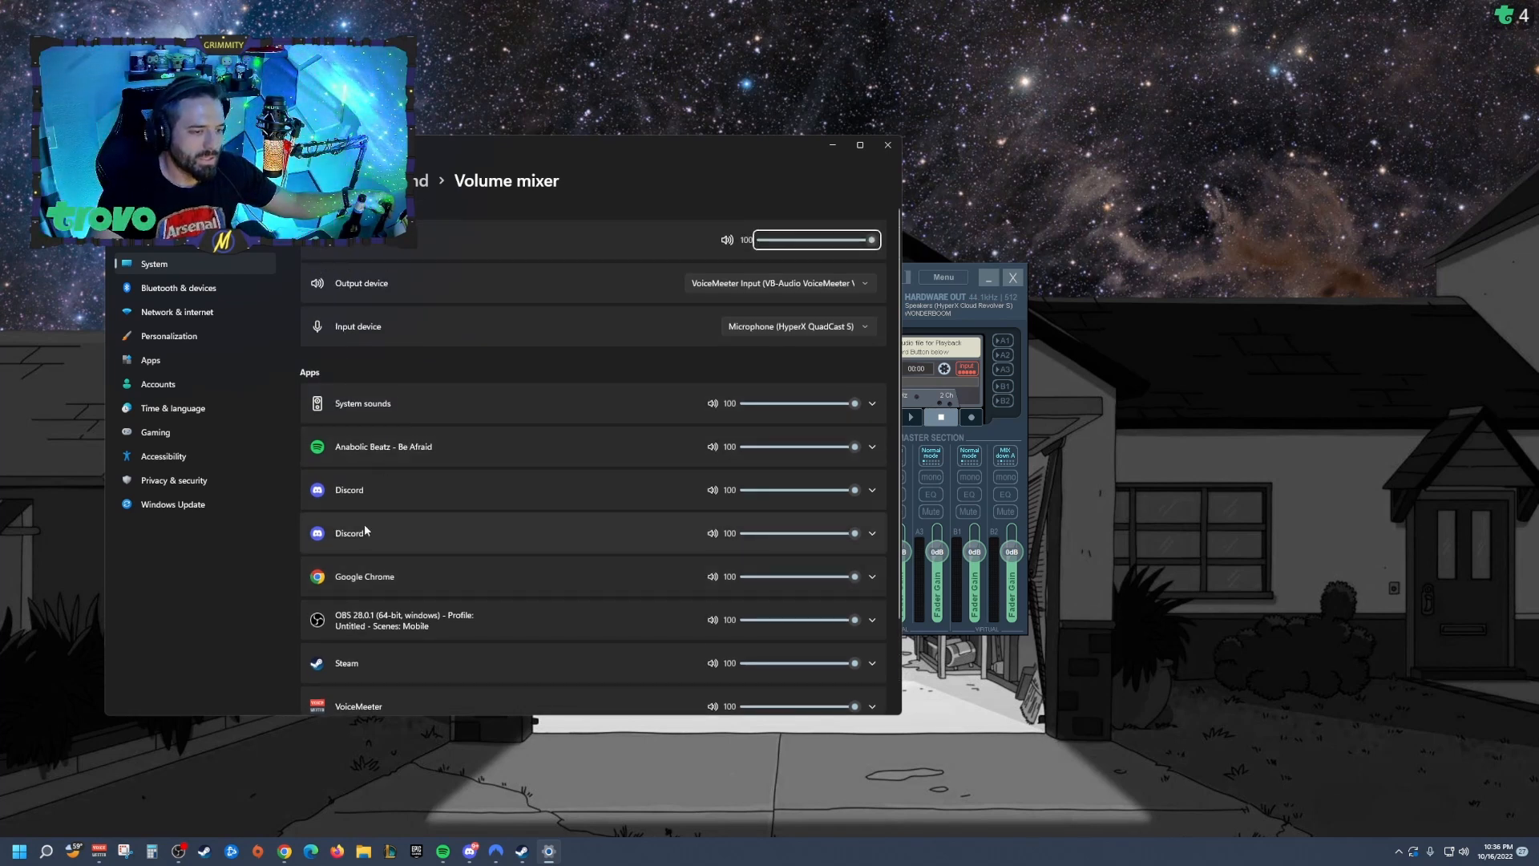
scroll(431, 521, down, 2)
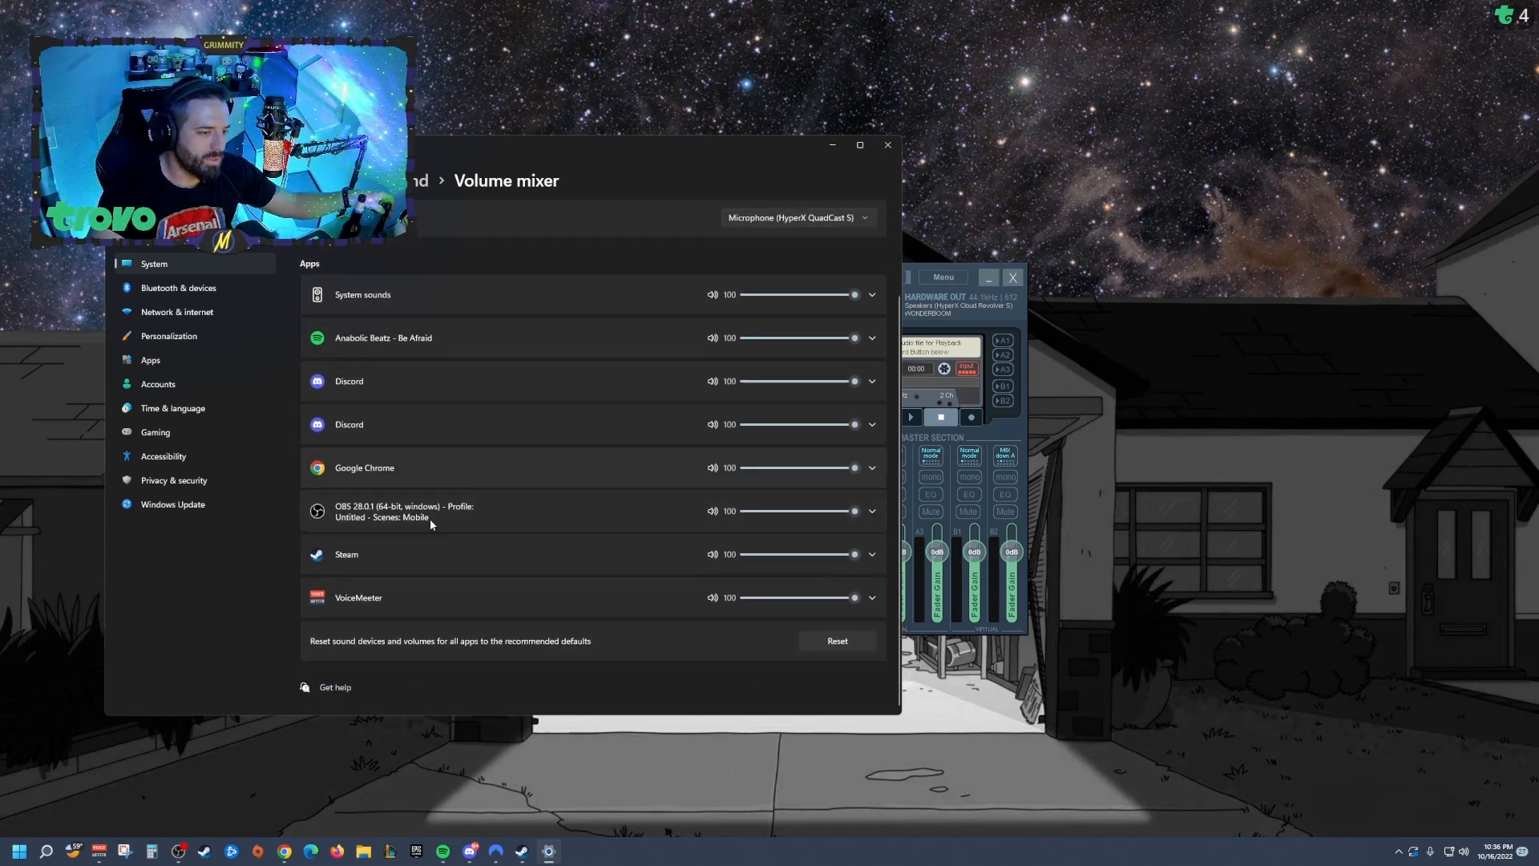
click(309, 853)
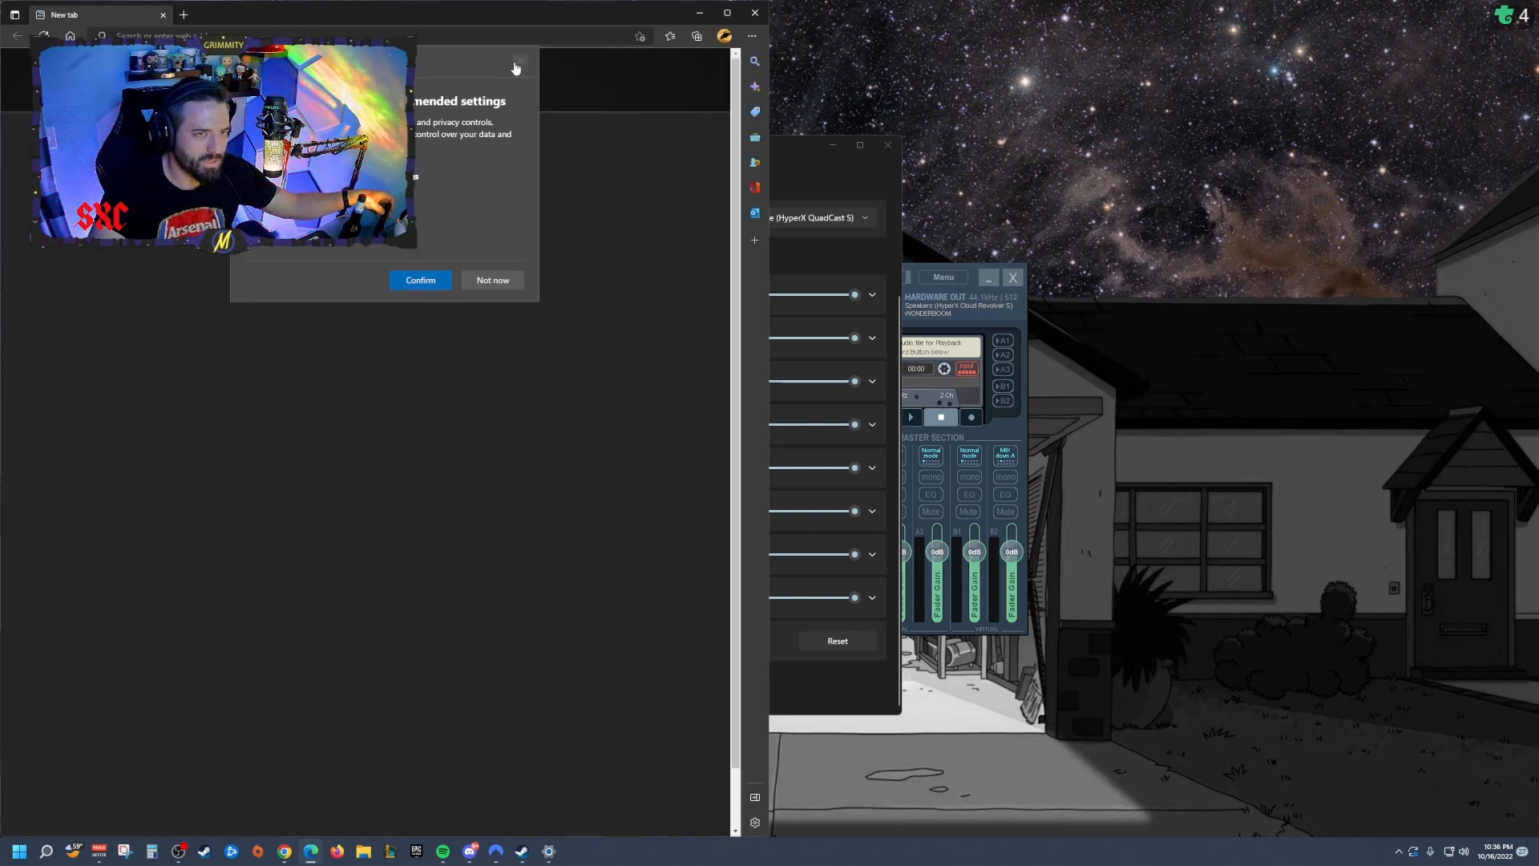
click(515, 67)
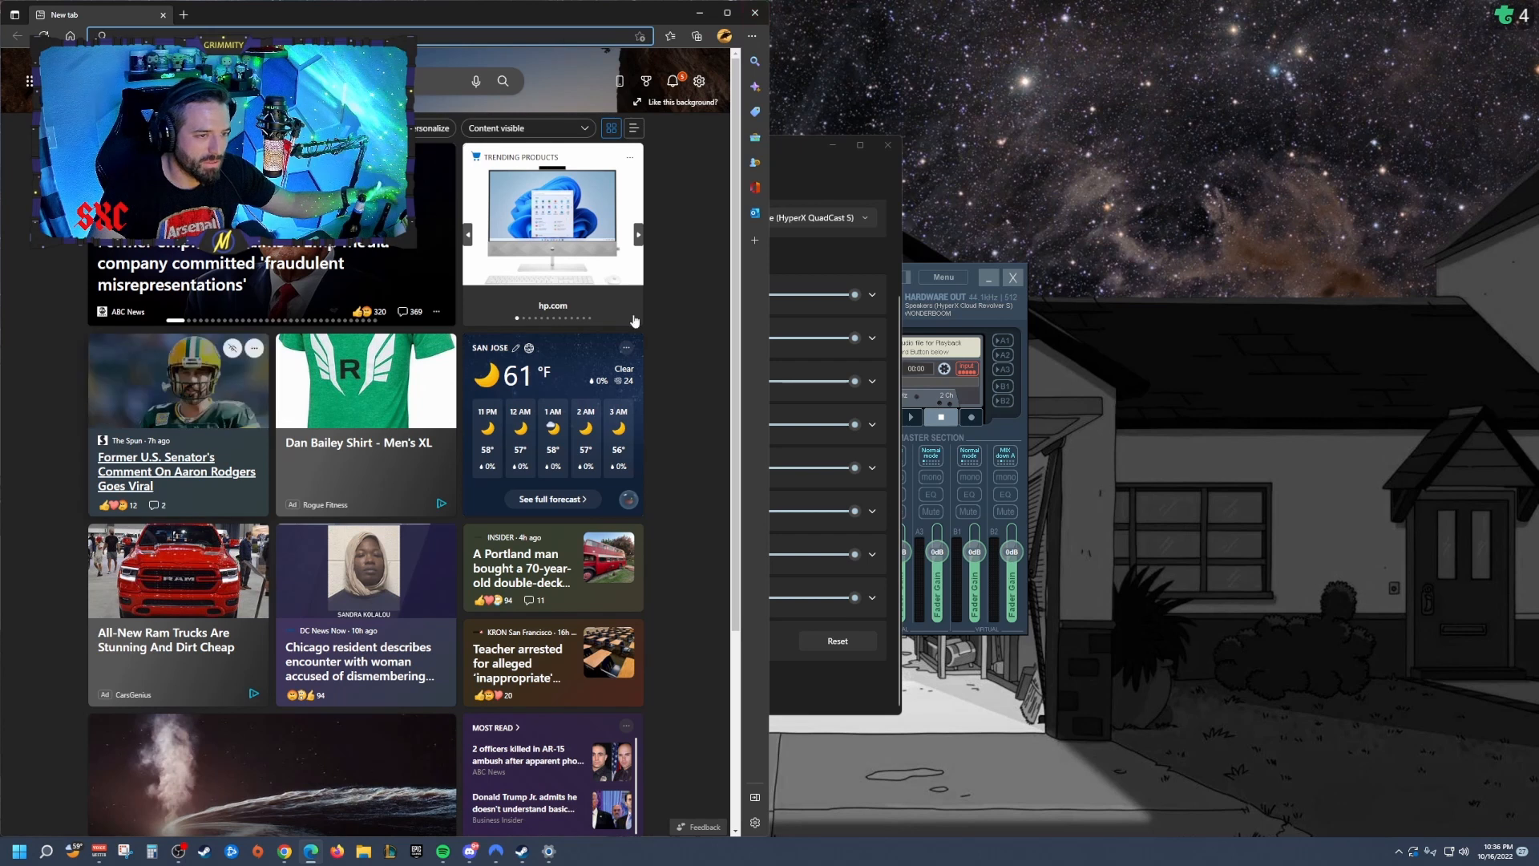
click(754, 13)
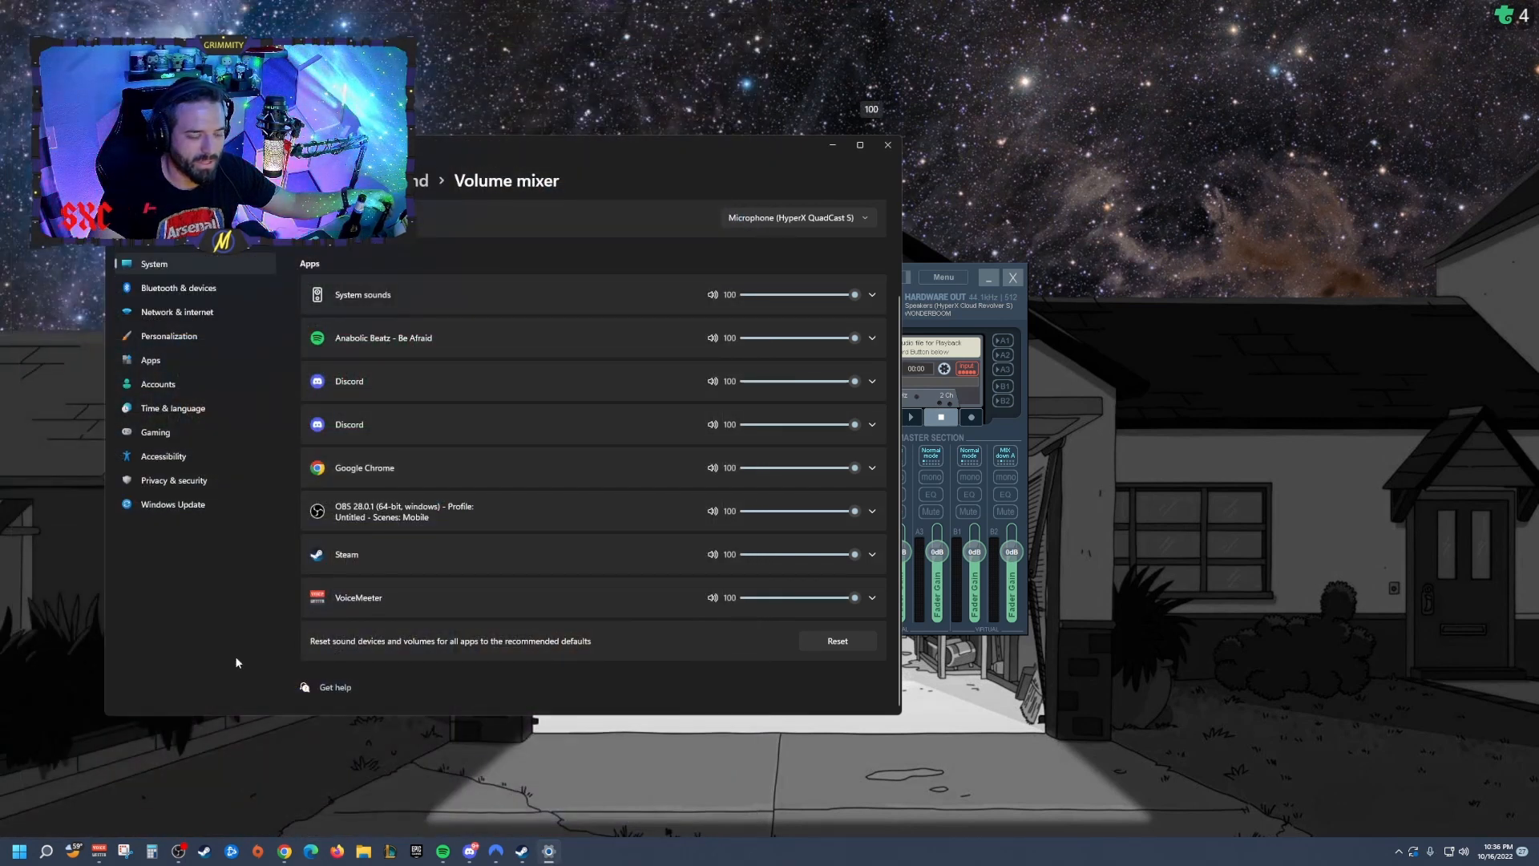
Step: Expand Spotify's entry in the volume mixer to check its output device, then close the mixer
click(487, 343)
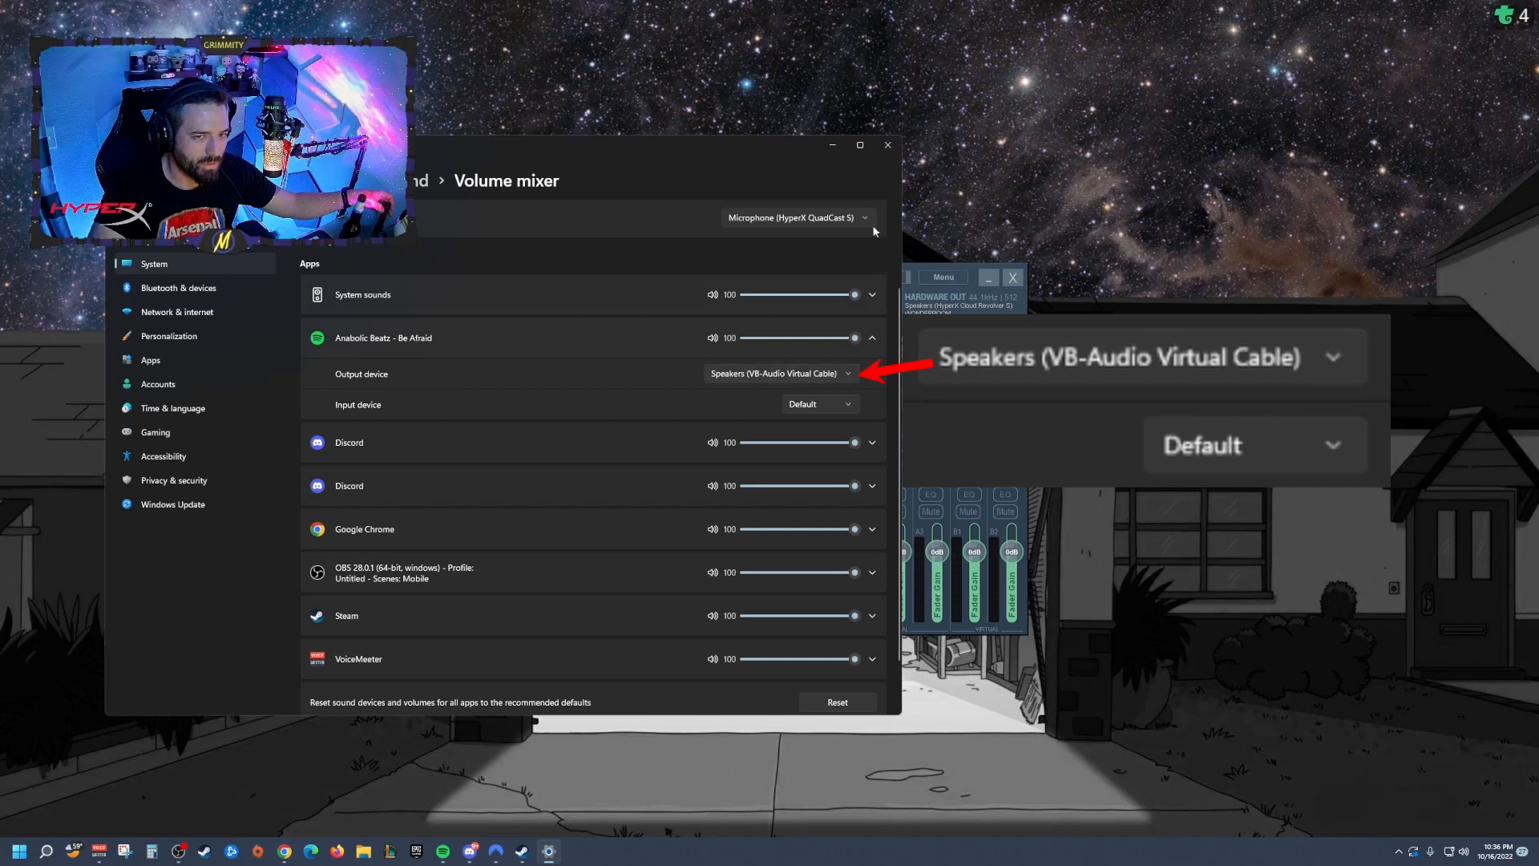
click(887, 150)
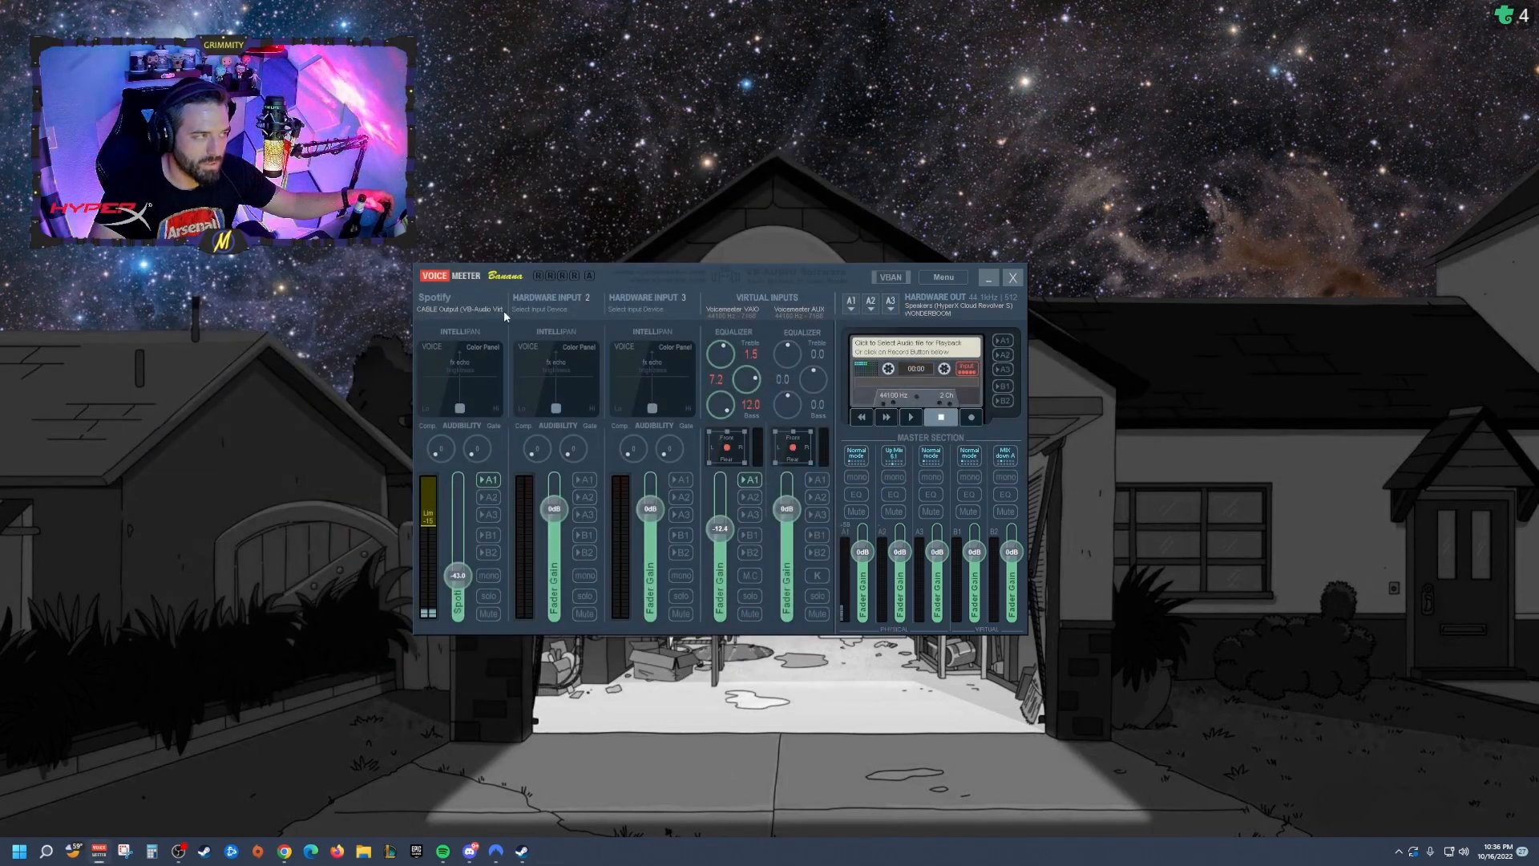